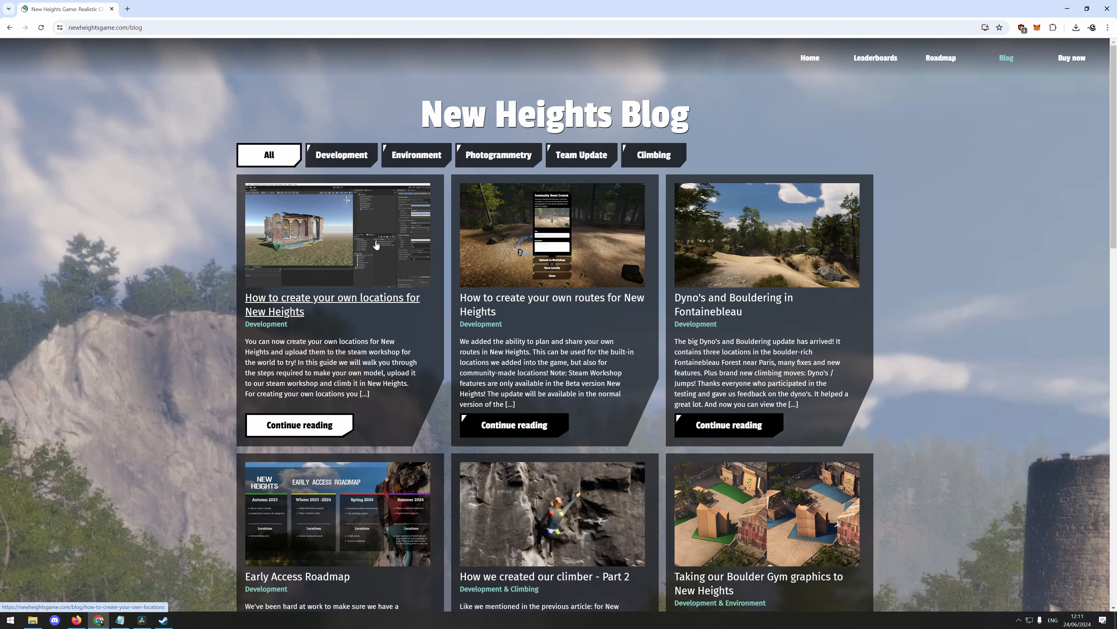
Open the guide on creating your own locations for New Heights and read its Step 1 on downloading the tools
{"action": "left_click", "coordinate": [376, 243]}
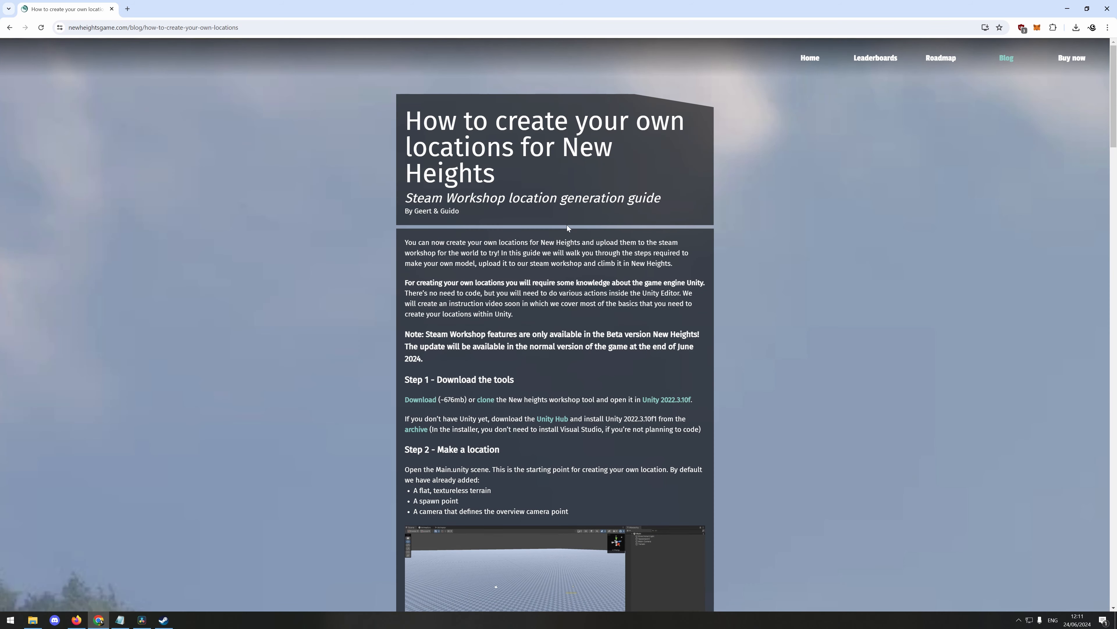
{"action": "scroll", "coordinate": [566, 224], "scroll_direction": "down", "scroll_amount": 3}
{"action": "scroll", "coordinate": [703, 356], "scroll_direction": "up", "scroll_amount": 2}
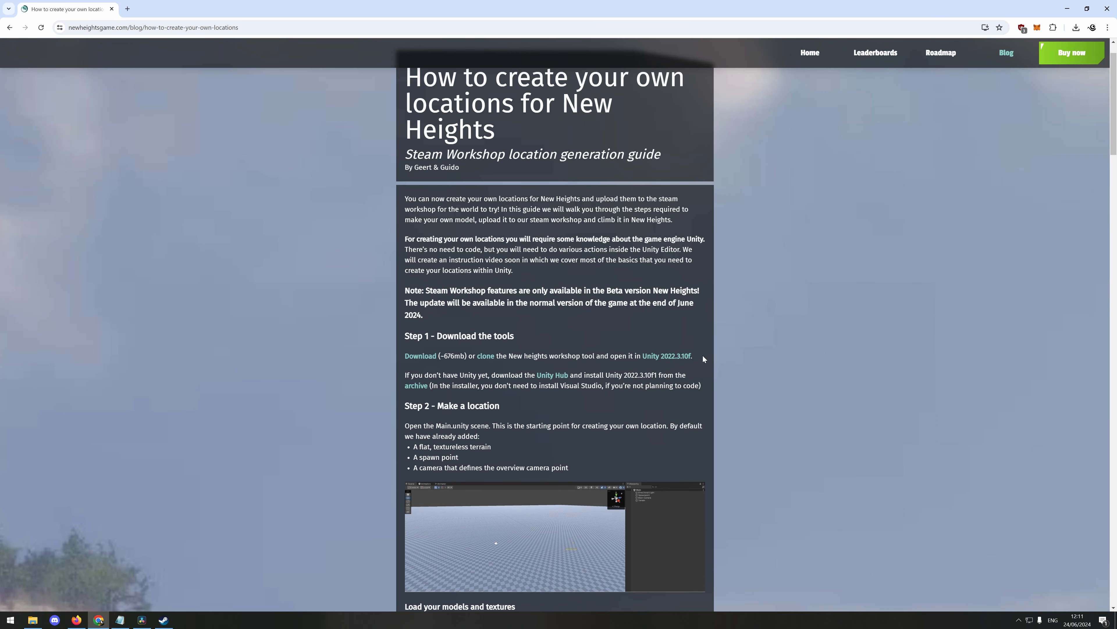
{"action": "left_click_drag", "start_coordinate": [702, 355], "coordinate": [471, 365]}
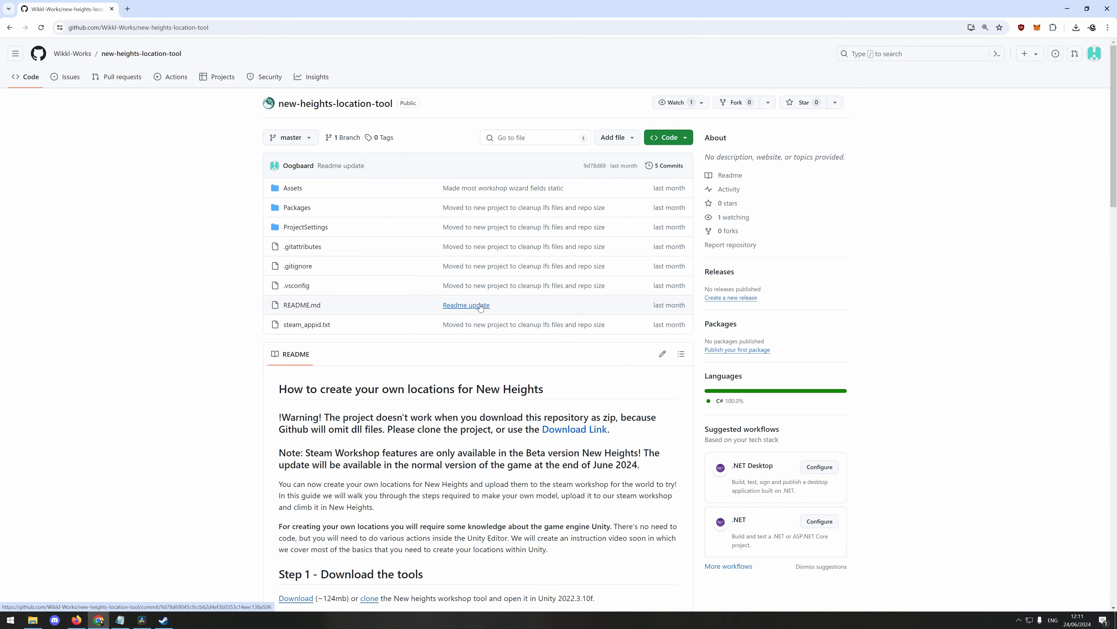
Look through the new-heights-location-tool repository page and its README on creating your own locations
{"action": "scroll", "coordinate": [480, 304], "scroll_direction": "down", "scroll_amount": 3}
{"action": "scroll", "coordinate": [480, 304], "scroll_direction": "down", "scroll_amount": 9}
{"action": "scroll", "coordinate": [480, 304], "scroll_direction": "up", "scroll_amount": 13}
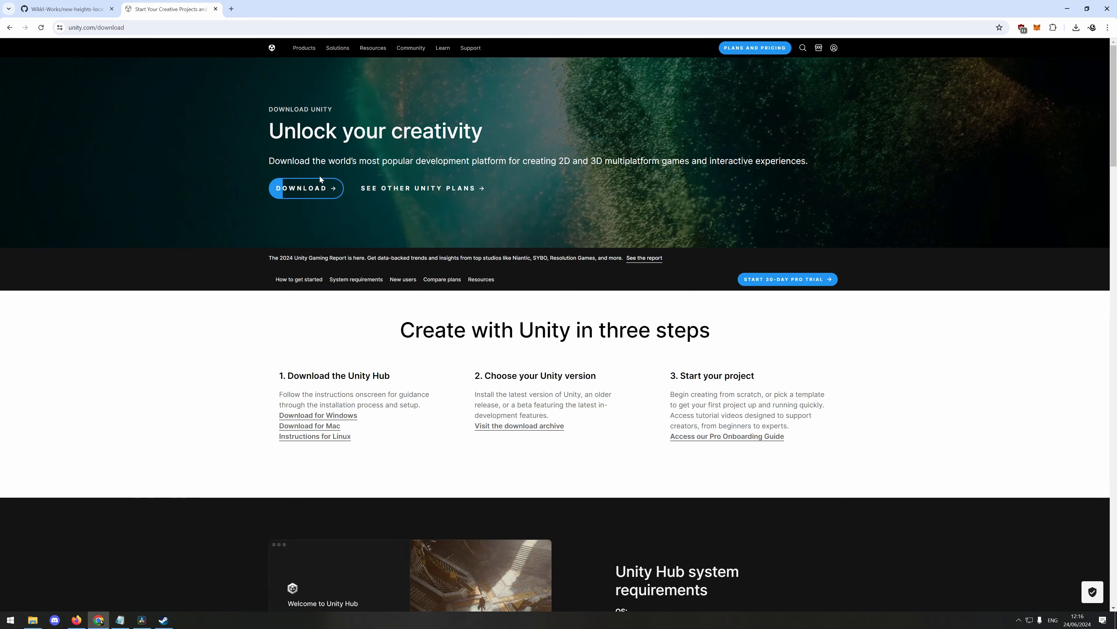
Get the Unity download and look through the 2022 LTS releases in the Unity download archive
{"action": "left_click", "coordinate": [319, 189]}
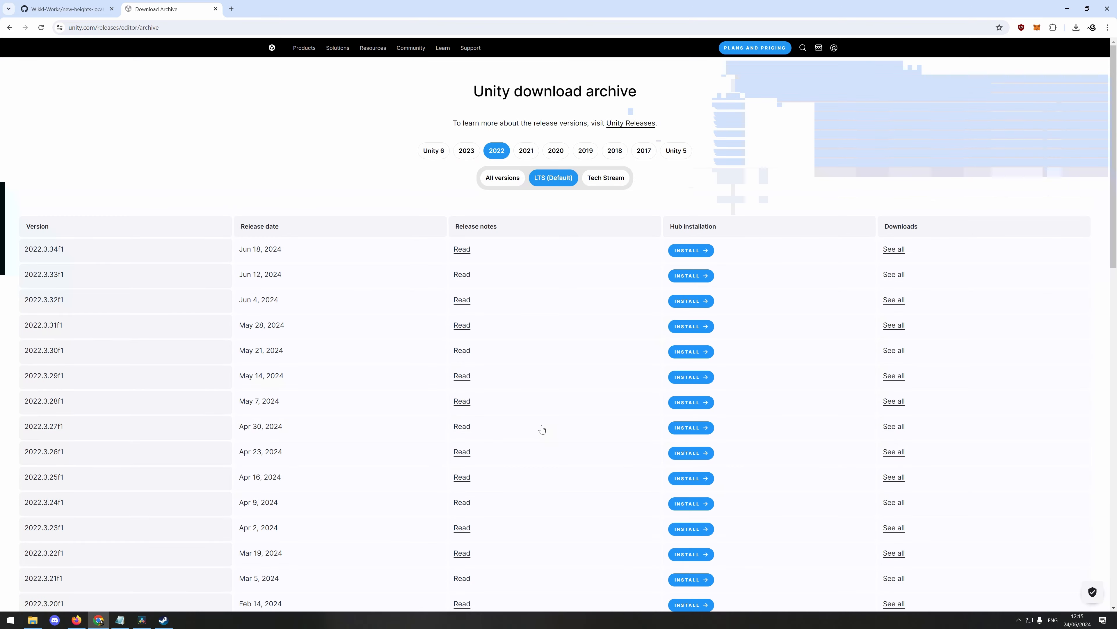
{"action": "scroll", "coordinate": [180, 372], "scroll_direction": "down", "scroll_amount": 10}
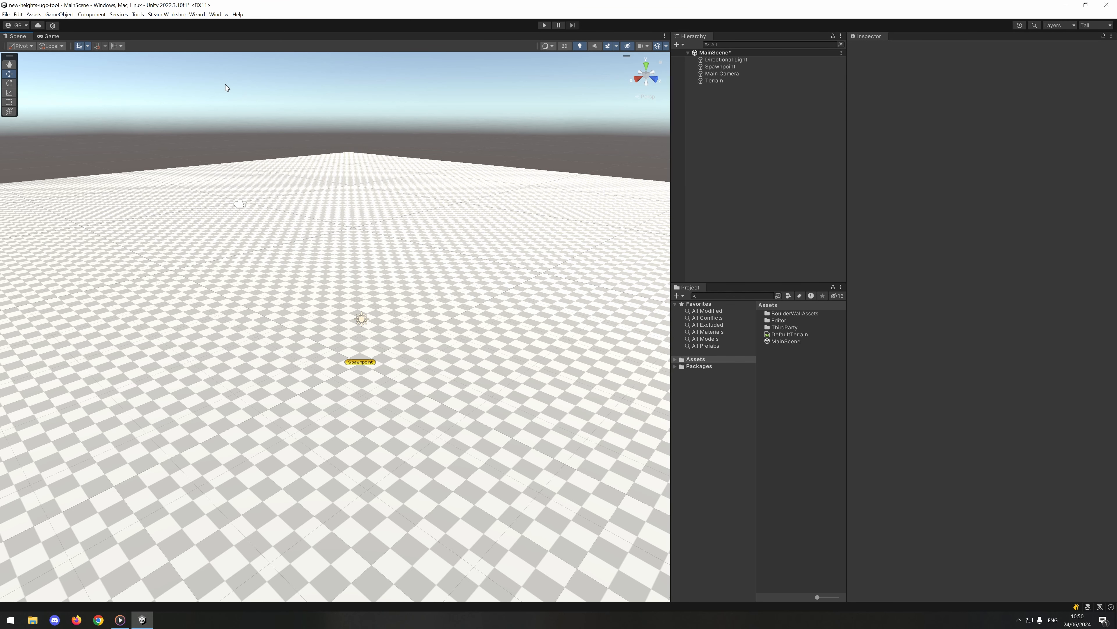
Switch to the Unity editor and apply the Tall window layout
{"action": "left_click", "coordinate": [221, 19]}
{"action": "mouse_move", "coordinate": [264, 55]}
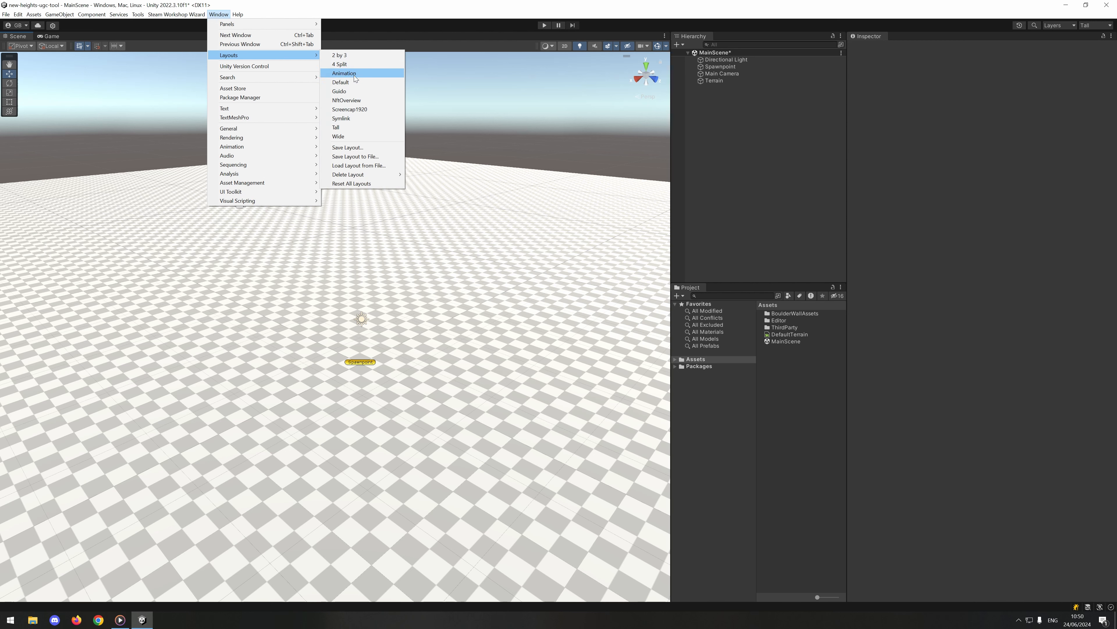
{"action": "left_click", "coordinate": [362, 130]}
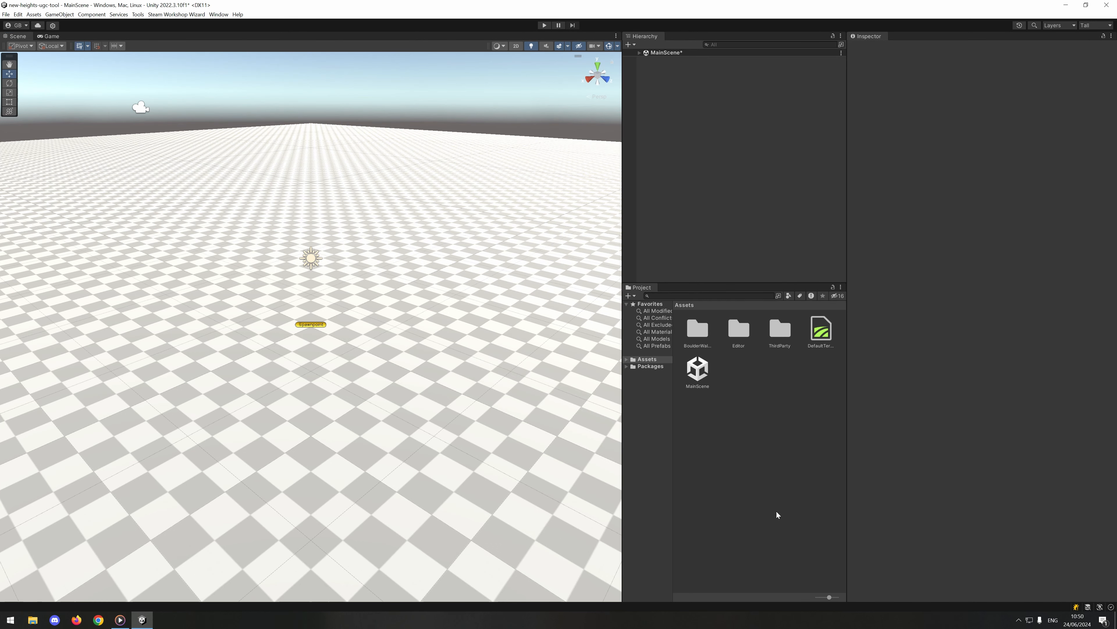
Reduce the project assets to a compact list and widen the folder tree beside it
{"action": "left_click_drag", "start_coordinate": [830, 596], "coordinate": [762, 599]}
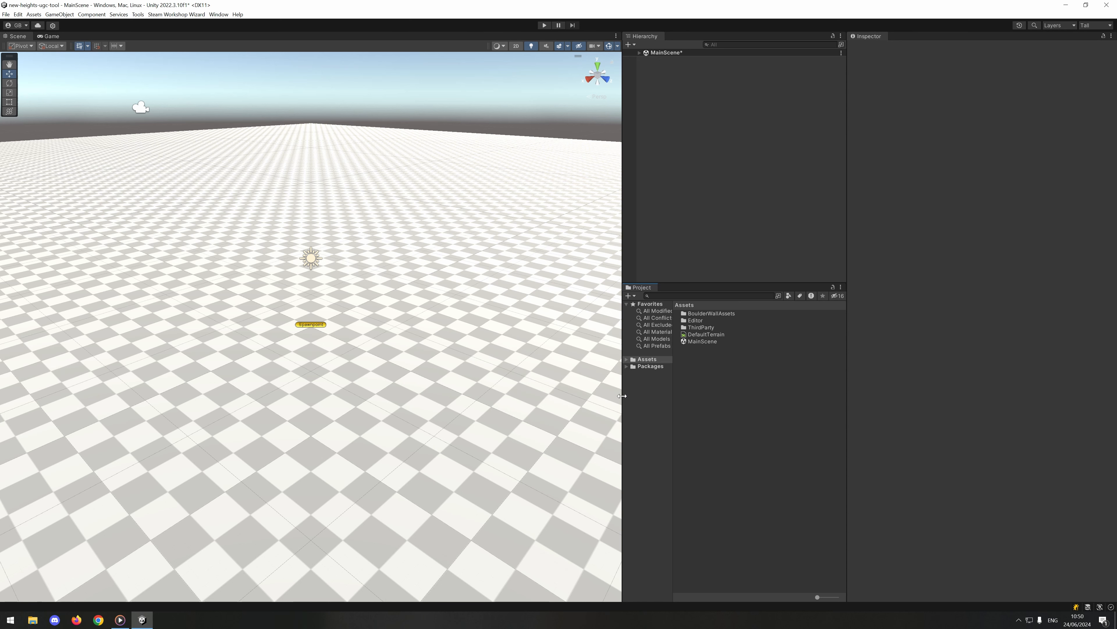
{"action": "left_click_drag", "start_coordinate": [622, 396], "coordinate": [740, 401]}
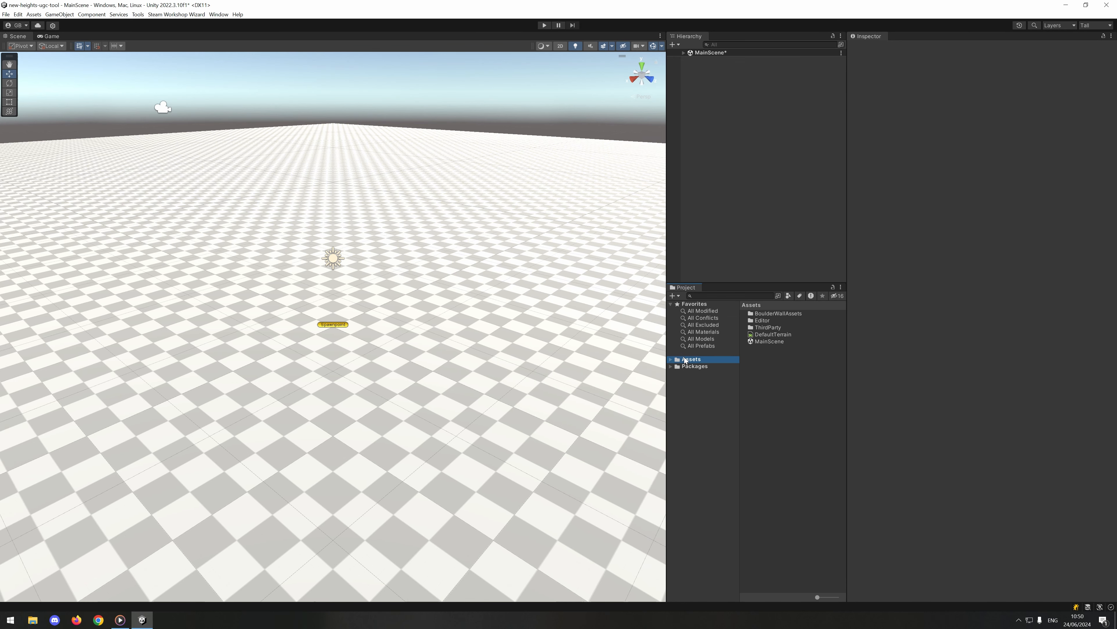
Expand the Assets folder tree, examine the BoulderWallAssets subfolders including the hold models, and collapse it again
{"action": "key", "text": "Right"}
{"action": "key", "text": "Down"}
{"action": "key", "text": "Down"}
{"action": "key", "text": "Down"}
{"action": "key", "text": "Down"}
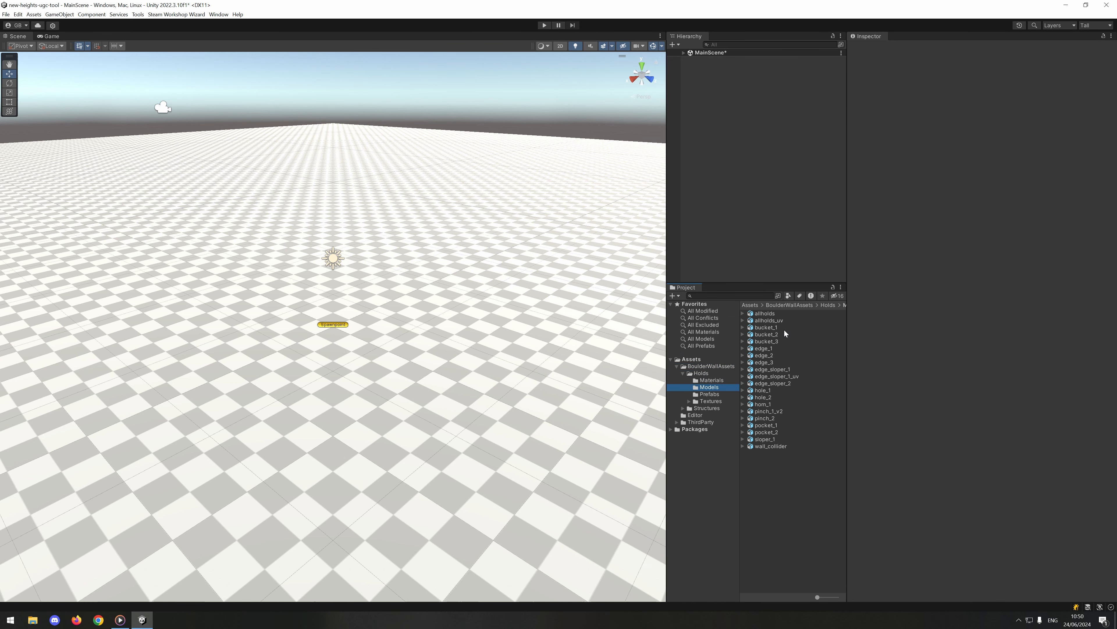
{"action": "key", "text": "Down"}
{"action": "key", "text": "Up"}
{"action": "key", "text": "Up"}
{"action": "key", "text": "Up"}
{"action": "key", "text": "Left"}
{"action": "key", "text": "Left"}
{"action": "key", "text": "Left"}
{"action": "key", "text": "Left"}
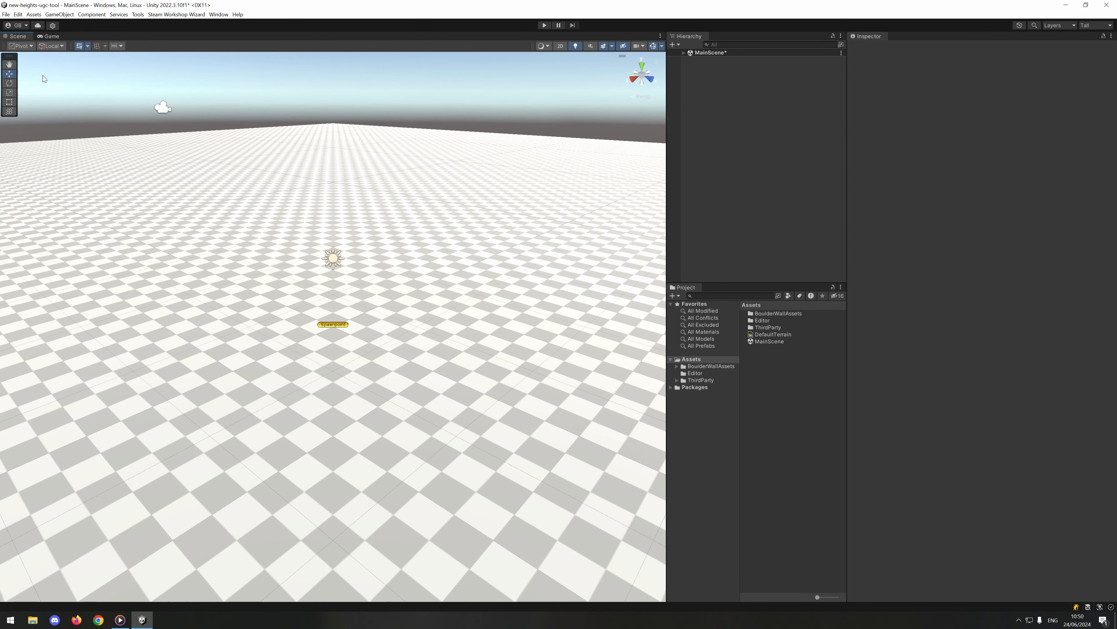
Inspect the Main Camera and Spawnpoint objects of MainScene and focus the scene view on the Spawnpoint
{"action": "scroll", "coordinate": [330, 278], "scroll_direction": "down", "scroll_amount": 5}
{"action": "mouse_move", "coordinate": [320, 285]}
{"action": "left_mouse_down", "text": "alt"}
{"action": "mouse_move", "coordinate": [260, 335]}
{"action": "mouse_move", "coordinate": [270, 287]}
{"action": "mouse_move", "coordinate": [310, 286]}
{"action": "left_mouse_up", "text": "alt"}
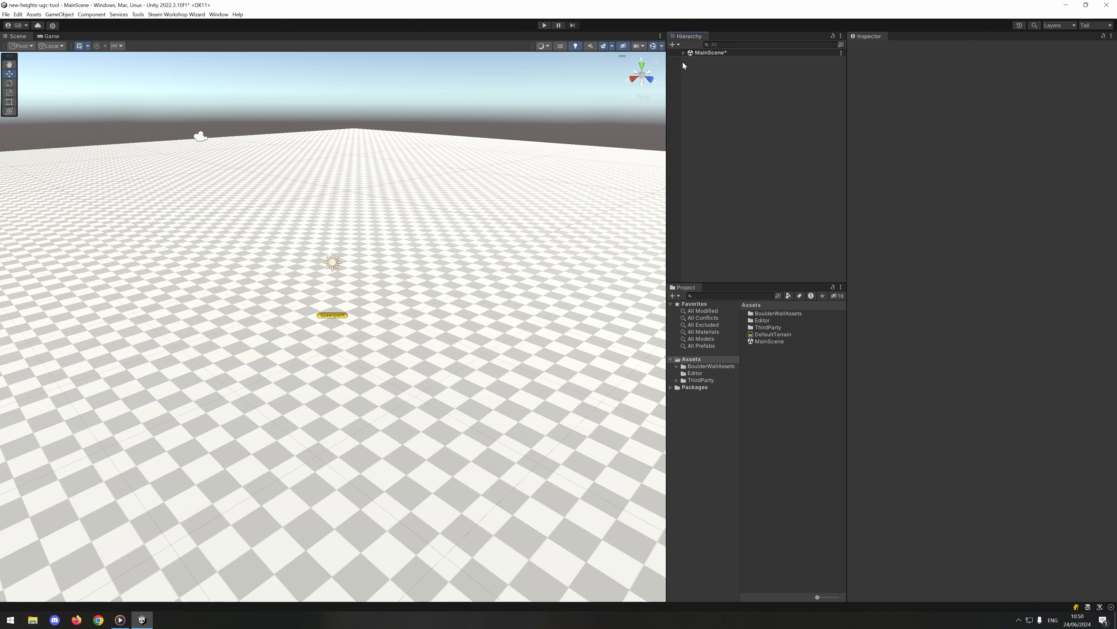
{"action": "left_click", "coordinate": [717, 73]}
{"action": "left_click", "coordinate": [716, 67]}
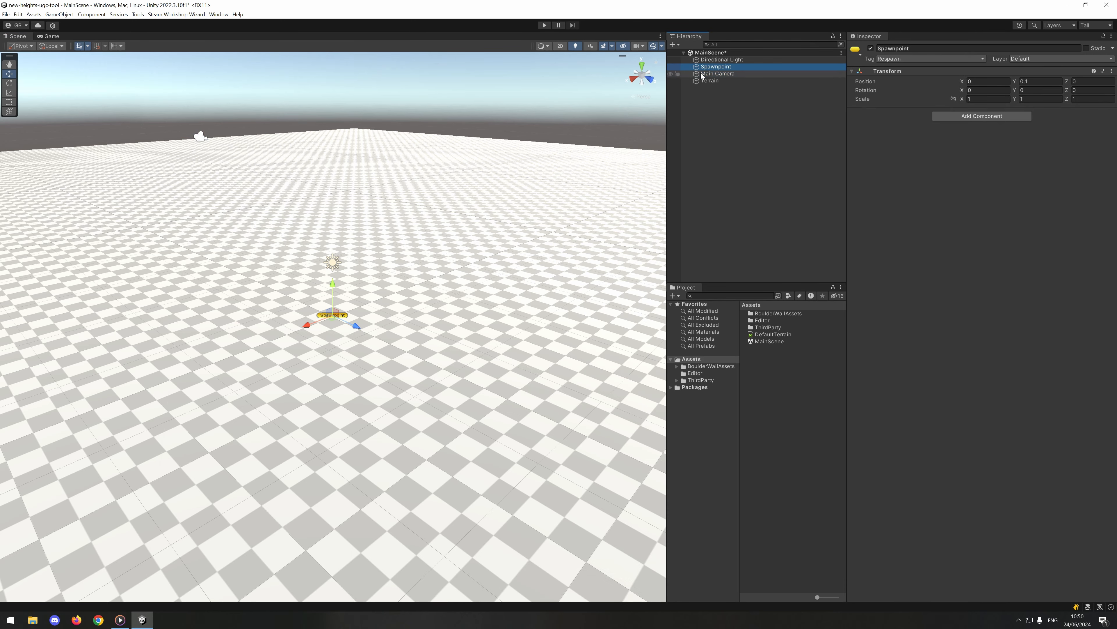
{"action": "left_click", "coordinate": [717, 73]}
{"action": "left_click", "coordinate": [716, 68]}
{"action": "key", "text": "f"}
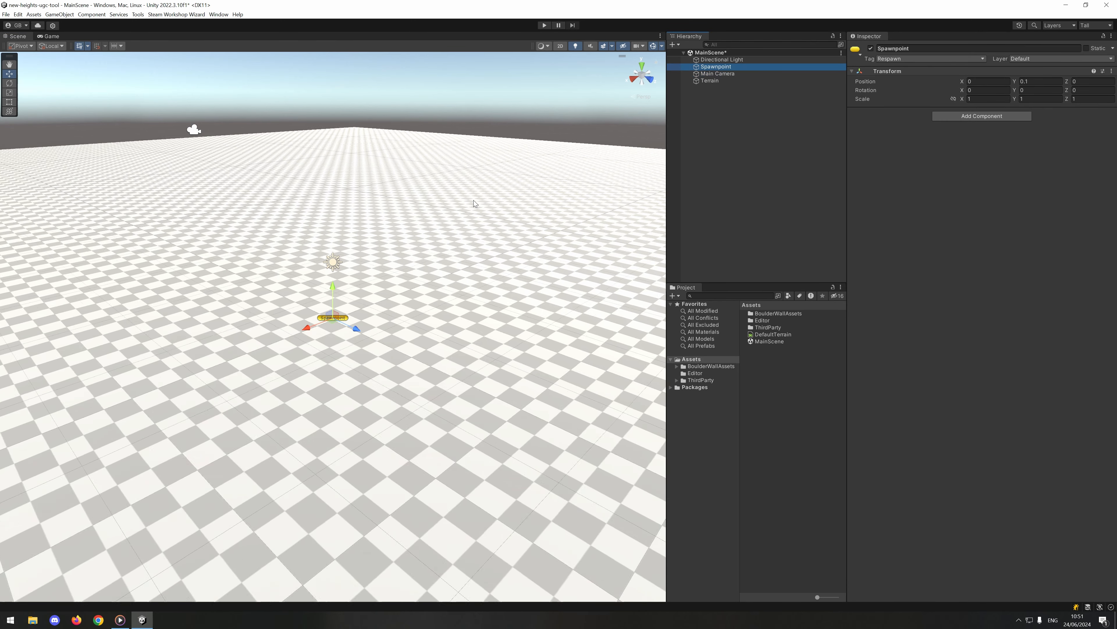
{"action": "left_click_drag", "start_coordinate": [376, 280], "coordinate": [450, 333], "text": "alt"}
Focus the scene view on the Directional Light and examine its light settings
{"action": "left_click", "coordinate": [722, 59]}
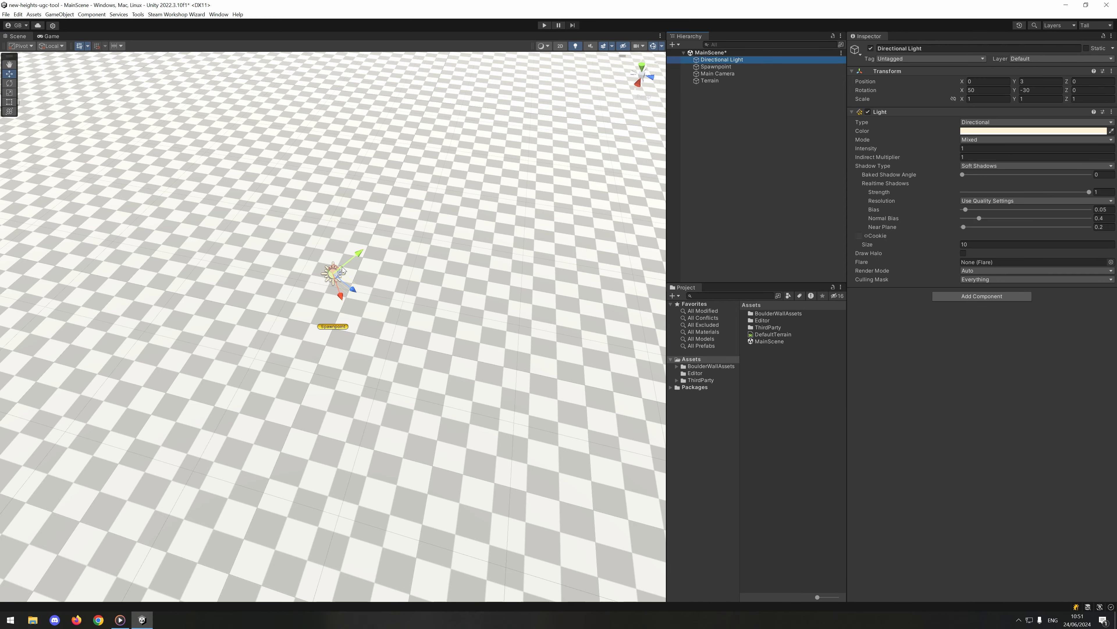
{"action": "key", "text": "f"}
{"action": "left_click_drag", "start_coordinate": [385, 305], "coordinate": [347, 220], "text": "alt"}
{"action": "right_click_drag", "start_coordinate": [347, 220], "coordinate": [353, 379], "text": "alt"}
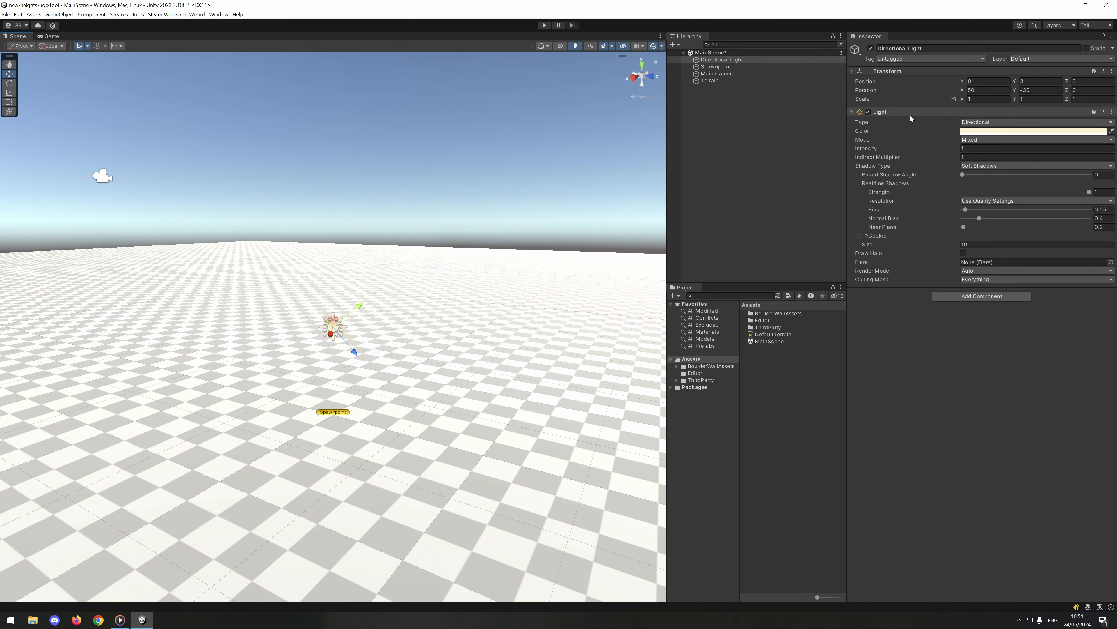
{"action": "mouse_move", "coordinate": [901, 150]}
{"action": "left_mouse_down"}
{"action": "mouse_move", "coordinate": [917, 150]}
{"action": "mouse_move", "coordinate": [888, 151]}
{"action": "left_mouse_up"}
Select the Terrain, examine its surface and components from several angles, and deselect it
{"action": "left_click", "coordinate": [725, 74]}
{"action": "left_click", "coordinate": [722, 80]}
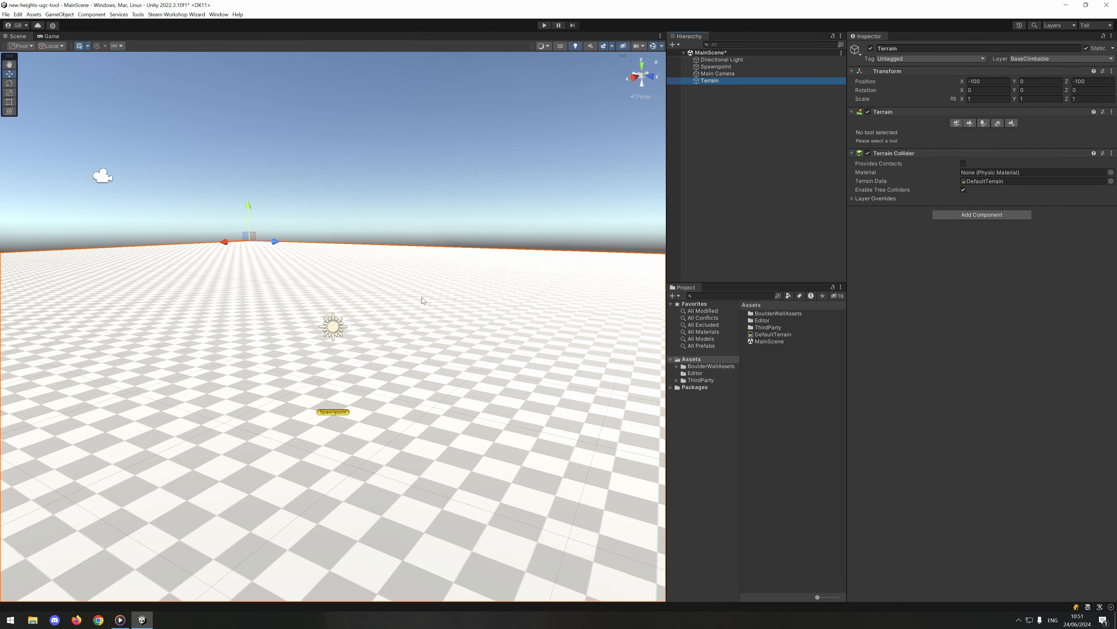
{"action": "left_click_drag", "start_coordinate": [424, 302], "coordinate": [270, 405], "text": "alt"}
{"action": "scroll", "coordinate": [317, 374], "scroll_direction": "down", "scroll_amount": 4}
{"action": "middle_click_drag", "start_coordinate": [348, 361], "coordinate": [347, 372]}
{"action": "left_click_drag", "start_coordinate": [346, 371], "coordinate": [586, 275], "text": "alt"}
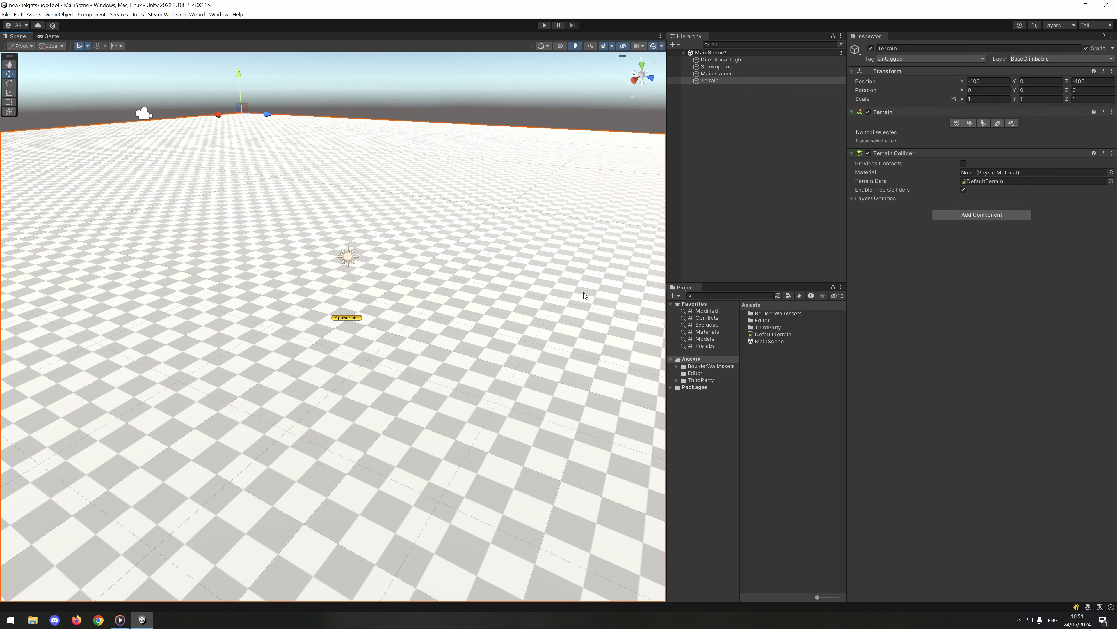
{"action": "left_click", "coordinate": [441, 117]}
Practise orbiting, zooming, flying and panning around the Spawnpoint and checkered terrain in the scene view
{"action": "left_click_drag", "start_coordinate": [435, 301], "coordinate": [384, 293], "text": "alt"}
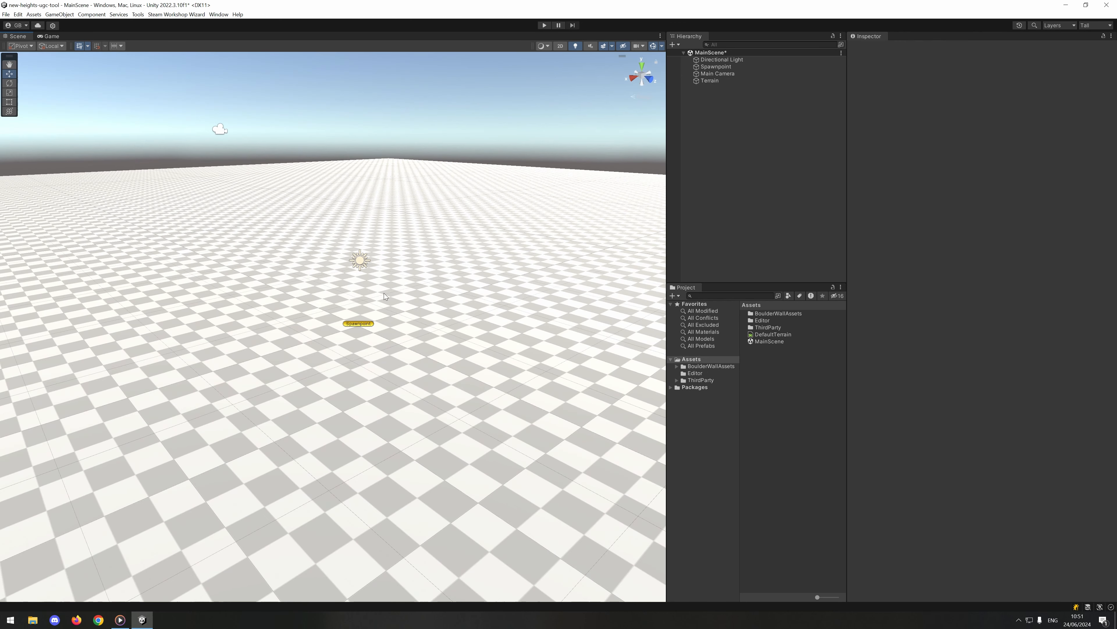
{"action": "left_click_drag", "start_coordinate": [427, 370], "coordinate": [418, 390], "text": "alt"}
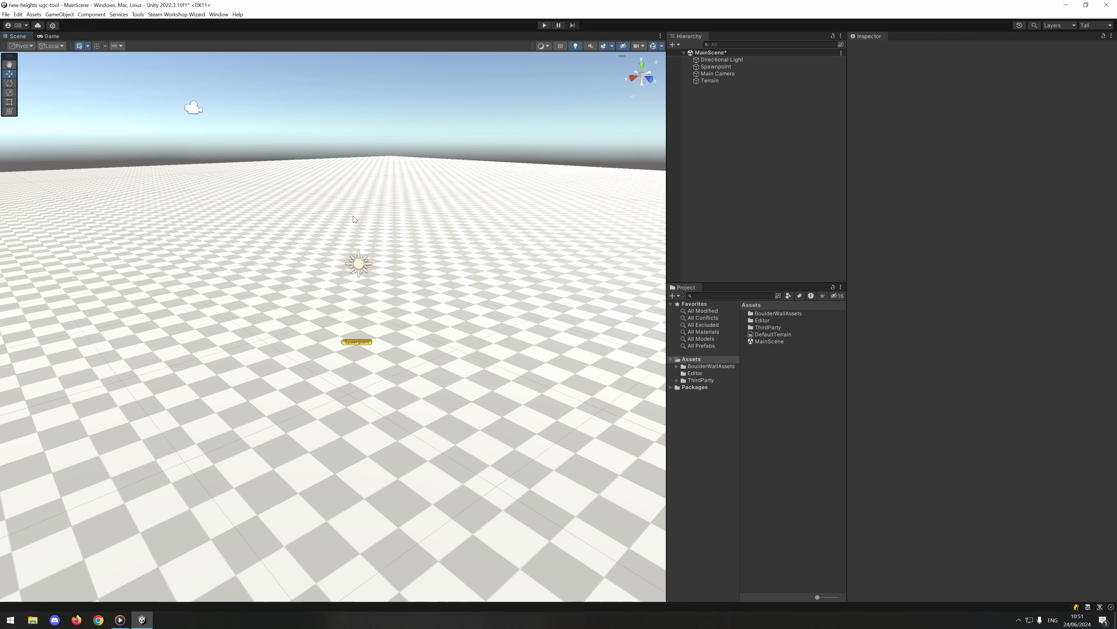
{"action": "scroll", "coordinate": [334, 252], "scroll_direction": "down", "scroll_amount": 3}
{"action": "scroll", "coordinate": [341, 311], "scroll_direction": "up", "scroll_amount": 4}
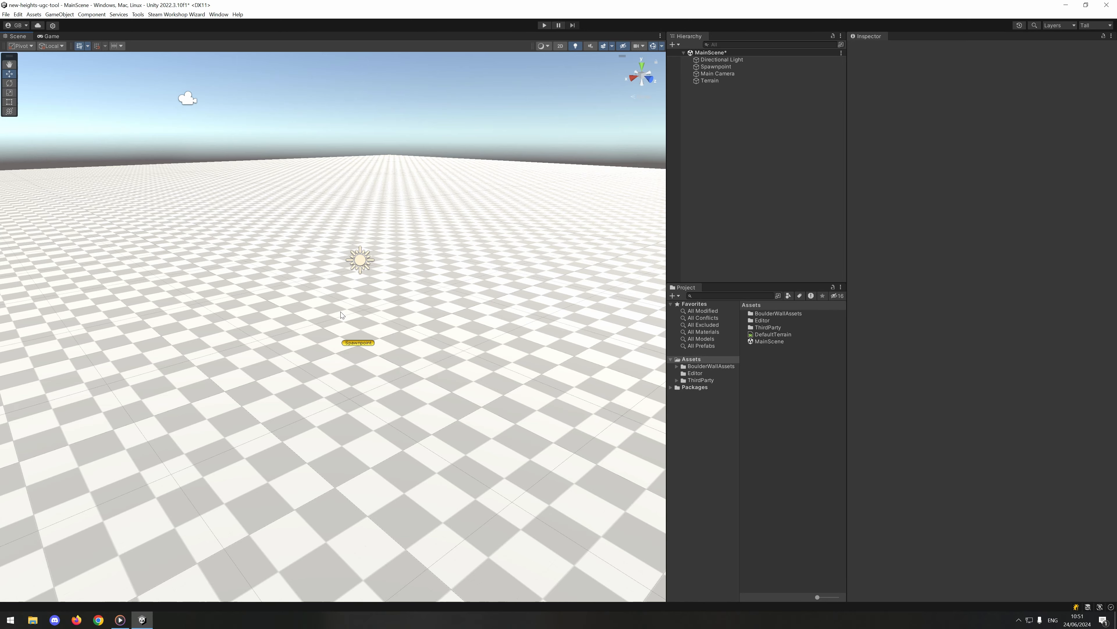
{"action": "key", "text": "Up"}
{"action": "key", "text": "Right"}
{"action": "key", "text": "Left"}
{"action": "key", "text": "Down"}
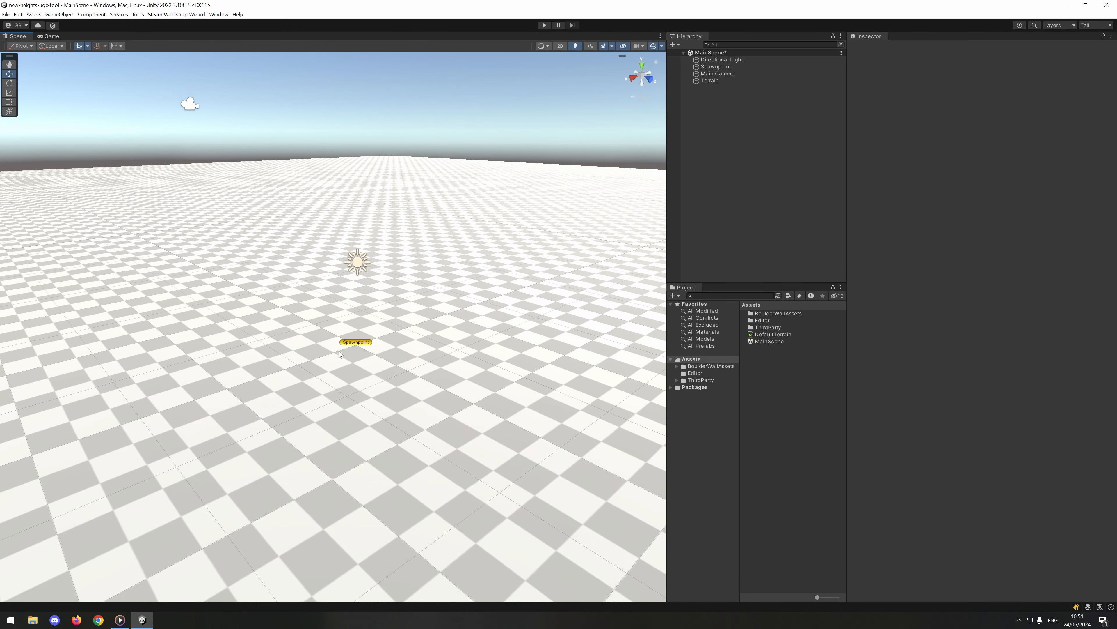
{"action": "scroll", "coordinate": [339, 351], "scroll_direction": "down", "scroll_amount": 3}
{"action": "right_click_drag", "start_coordinate": [339, 352], "coordinate": [344, 351]}
{"action": "scroll", "coordinate": [336, 316], "scroll_direction": "up", "scroll_amount": 4}
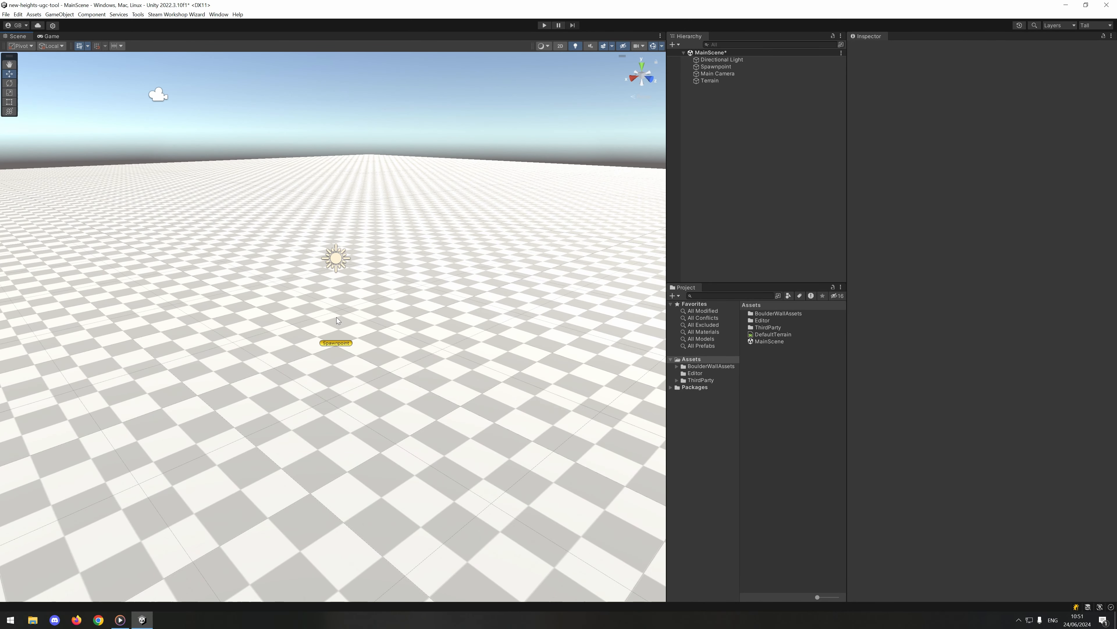
{"action": "scroll", "coordinate": [336, 320], "scroll_direction": "down", "scroll_amount": 2}
{"action": "scroll", "coordinate": [335, 328], "scroll_direction": "up", "scroll_amount": 4}
{"action": "scroll", "coordinate": [334, 332], "scroll_direction": "down", "scroll_amount": 4}
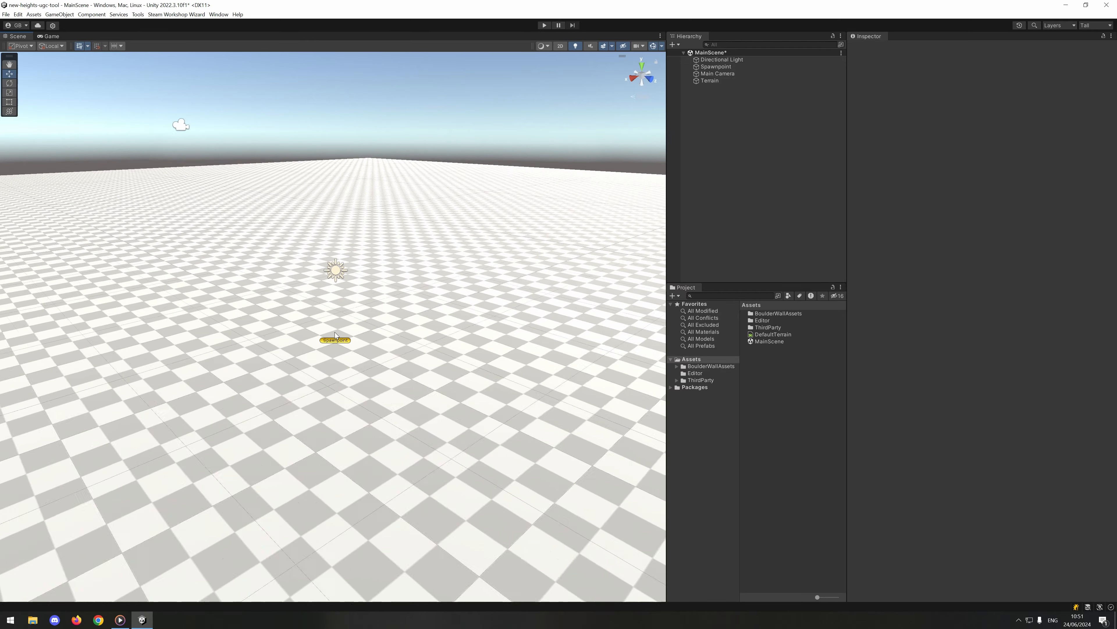
{"action": "middle_click_drag", "start_coordinate": [334, 332], "coordinate": [362, 344]}
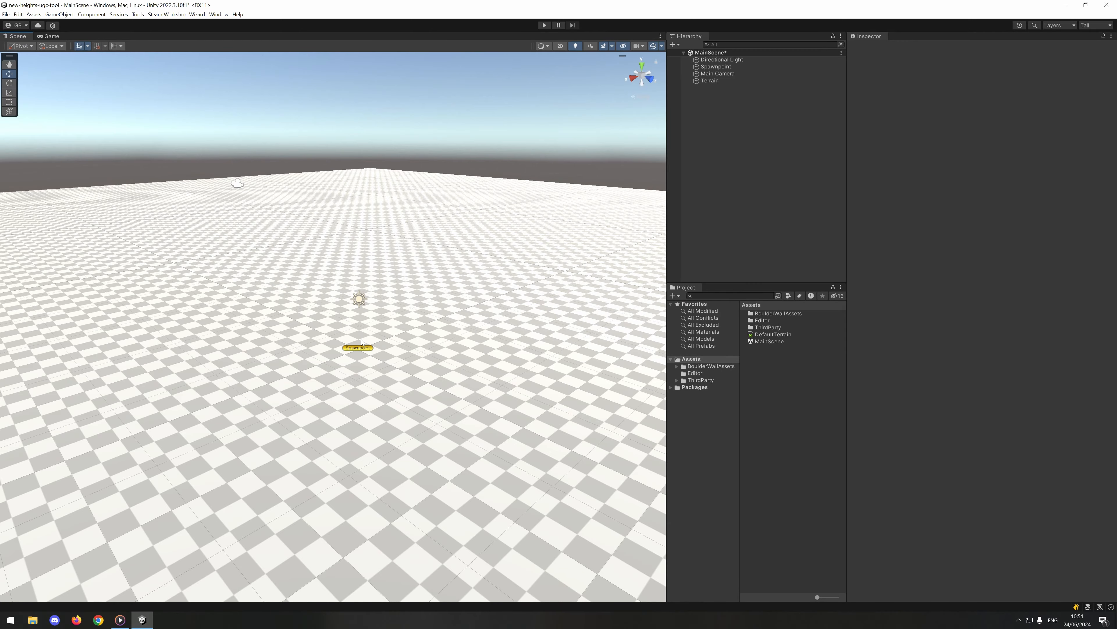
{"action": "left_click_drag", "start_coordinate": [318, 324], "coordinate": [262, 323], "text": "alt"}
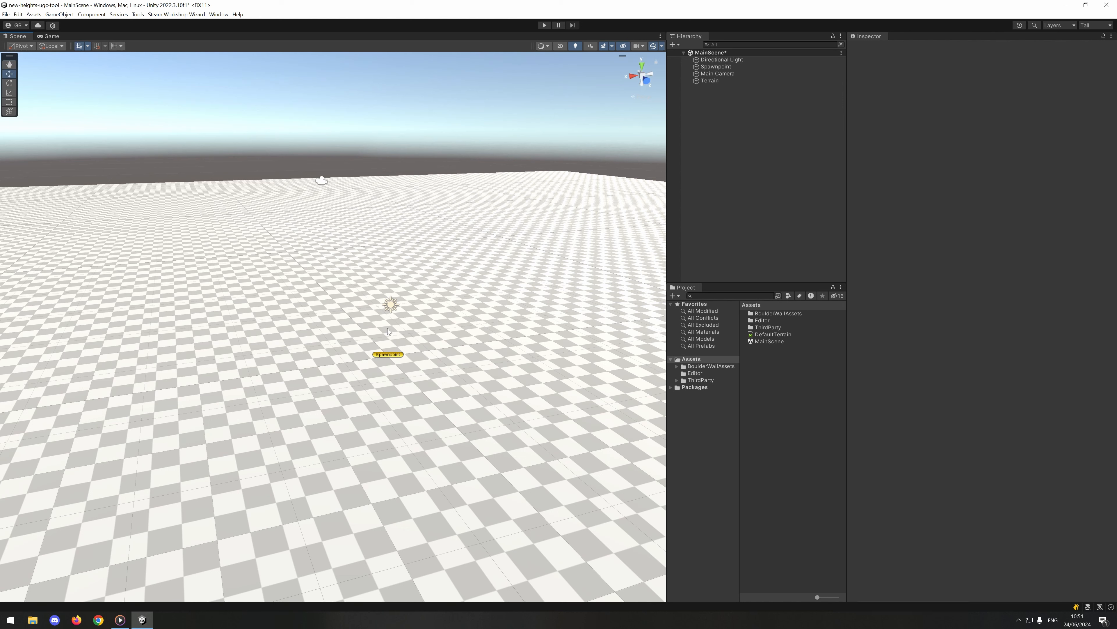
Select the Directional Light and the Spawnpoint directly in the scene, and inspect the Spawnpoint up close from different sides
{"action": "left_click", "coordinate": [391, 304]}
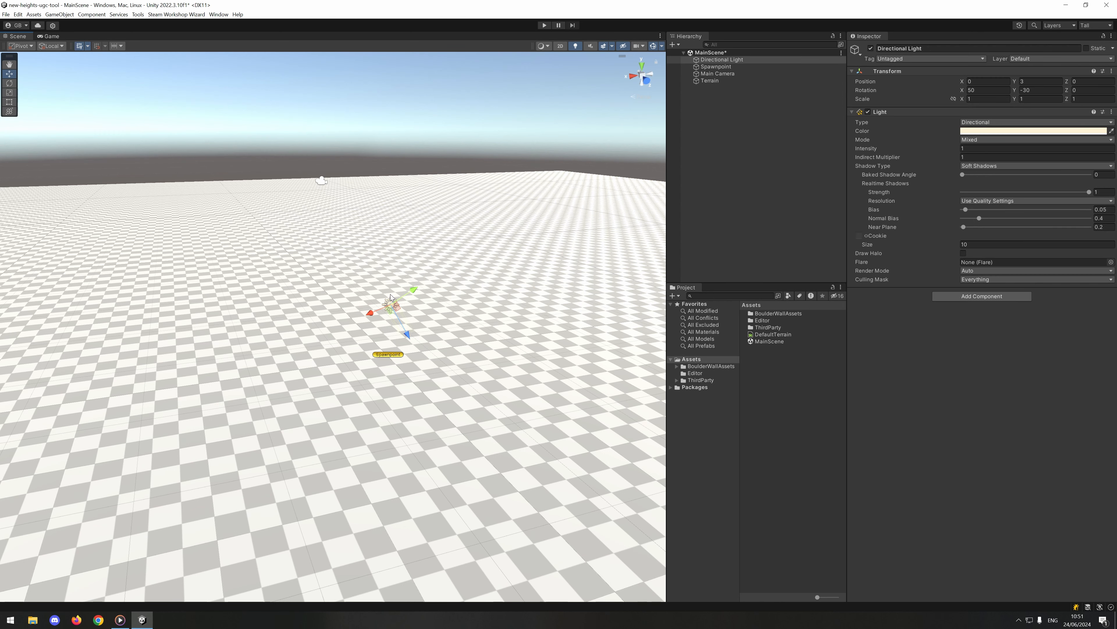
{"action": "left_click", "coordinate": [388, 355]}
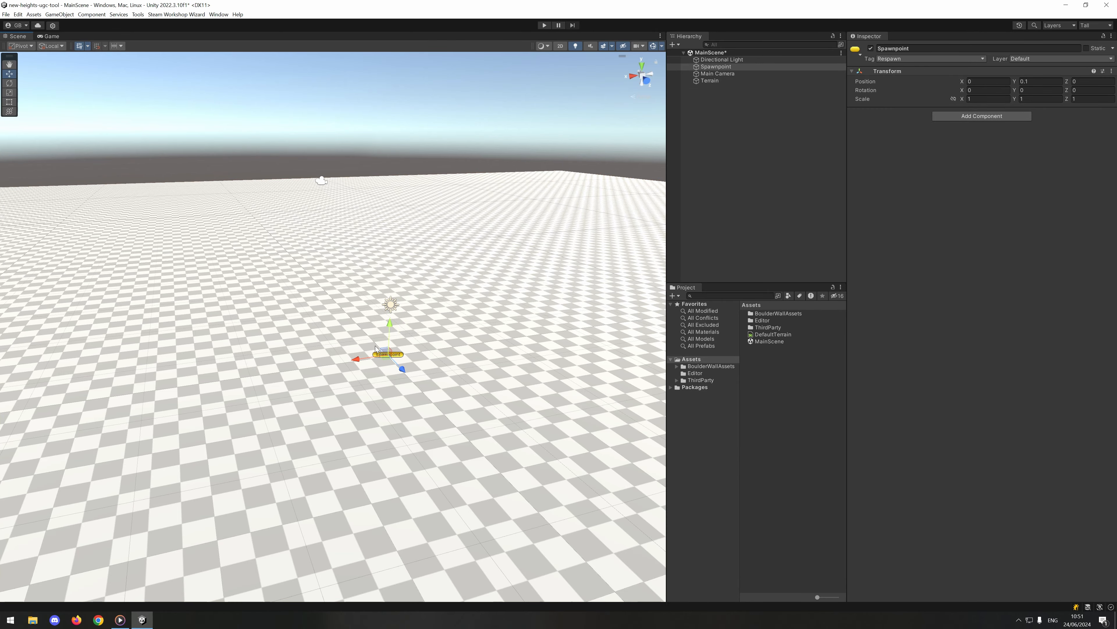
{"action": "key", "text": "f"}
{"action": "left_click_drag", "start_coordinate": [299, 338], "coordinate": [286, 371], "text": "alt"}
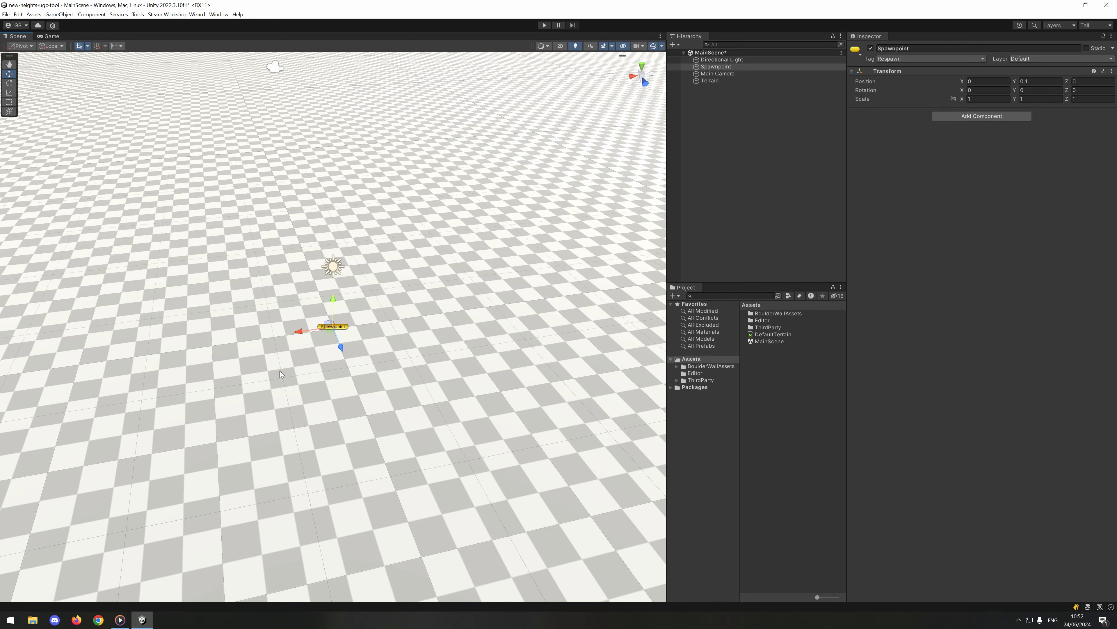
{"action": "scroll", "coordinate": [365, 386], "scroll_direction": "up", "scroll_amount": 5}
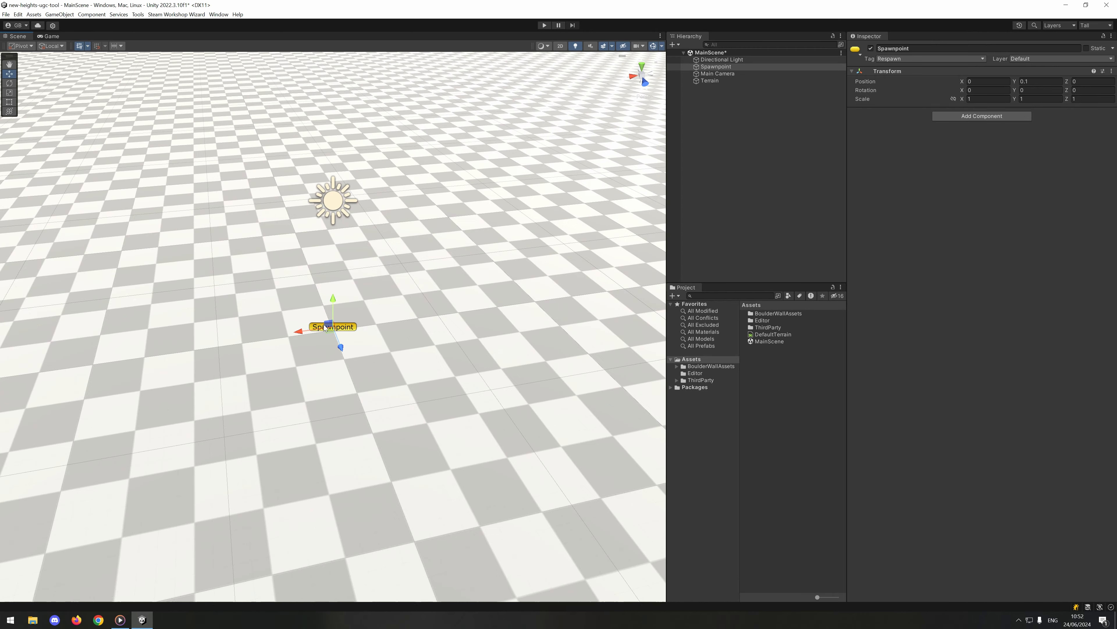
{"action": "left_click_drag", "start_coordinate": [485, 399], "coordinate": [270, 380], "text": "alt"}
{"action": "scroll", "coordinate": [281, 381], "scroll_direction": "down", "scroll_amount": 8}
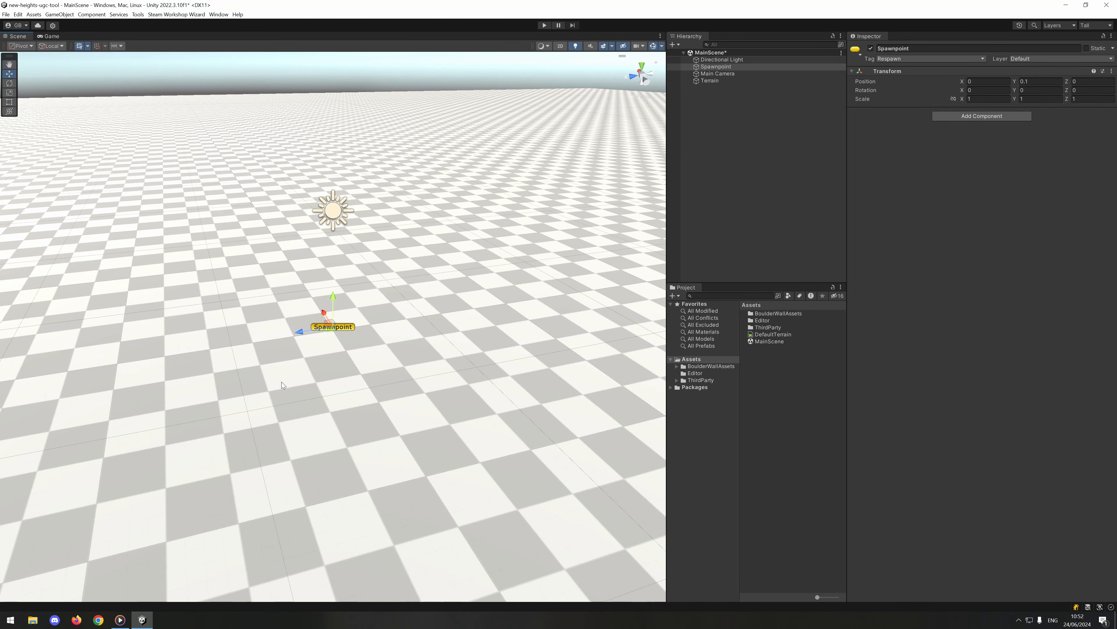
{"action": "scroll", "coordinate": [304, 380], "scroll_direction": "up", "scroll_amount": 5}
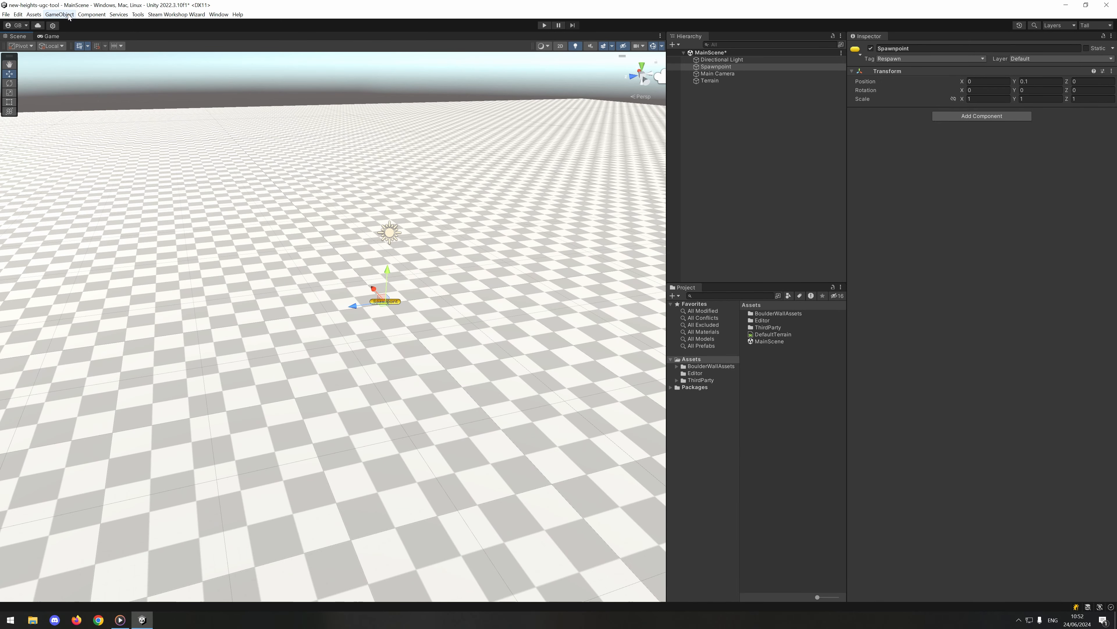
Add a 3D cube object to MainScene
{"action": "left_click", "coordinate": [59, 15]}
{"action": "mouse_move", "coordinate": [75, 53]}
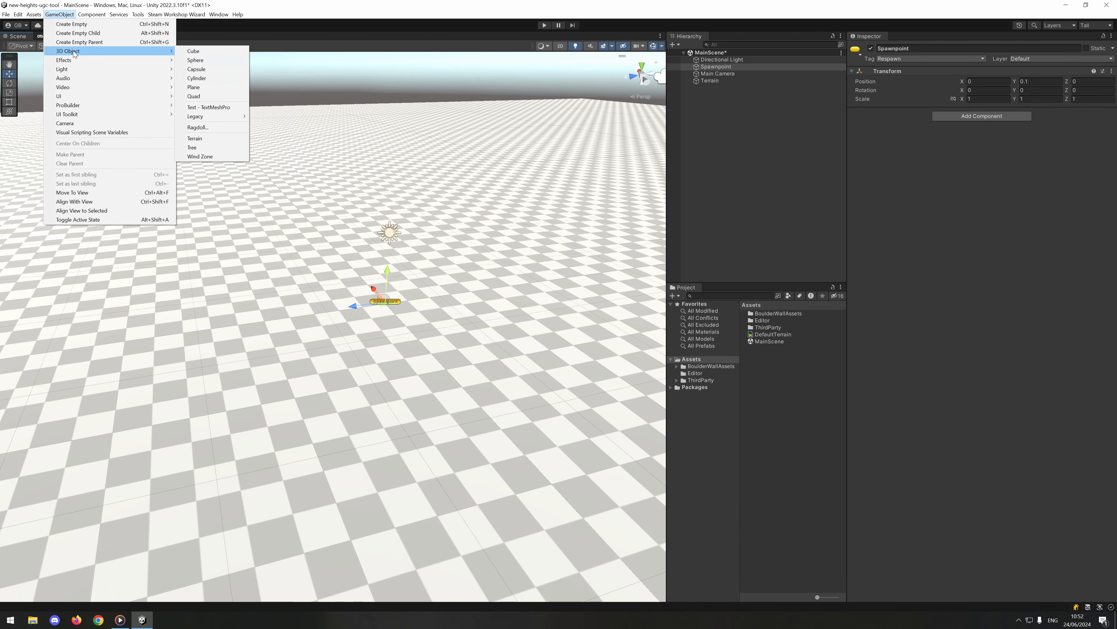
{"action": "left_click", "coordinate": [214, 53]}
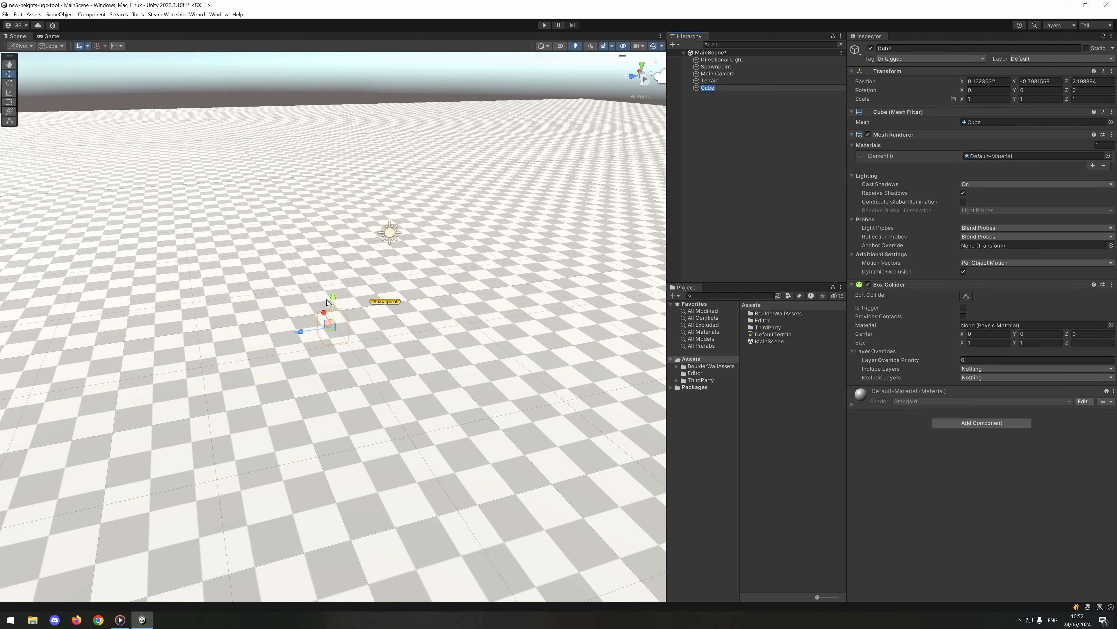
Raise the cube above the terrain to about Y 0.96 and view it from several angles
{"action": "left_click_drag", "start_coordinate": [331, 298], "coordinate": [336, 256]}
{"action": "key", "text": "f"}
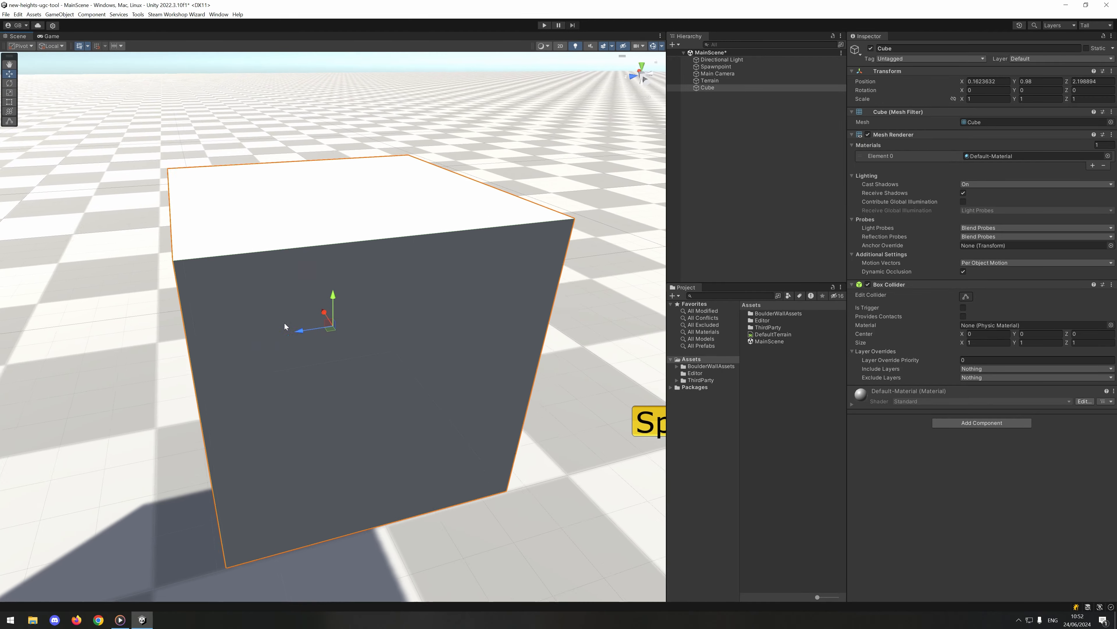
{"action": "left_click_drag", "start_coordinate": [237, 335], "coordinate": [430, 319], "text": "alt"}
{"action": "scroll", "coordinate": [397, 345], "scroll_direction": "down", "scroll_amount": 10, "text": "alt"}
{"action": "left_click_drag", "start_coordinate": [337, 368], "coordinate": [240, 403], "text": "alt"}
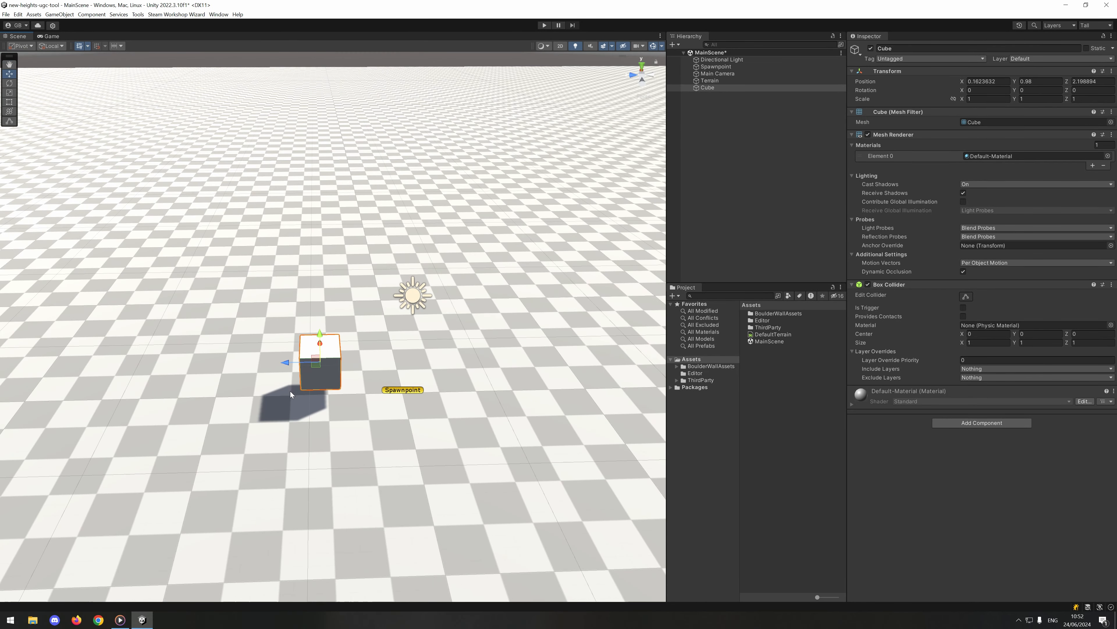
{"action": "middle_click_drag", "start_coordinate": [289, 392], "coordinate": [352, 348]}
Turn the cube to about -58.6 degrees around Y and shift it to about X -0.64, Z 1.92, with a uniform scale of about 0.98
{"action": "key", "text": "e"}
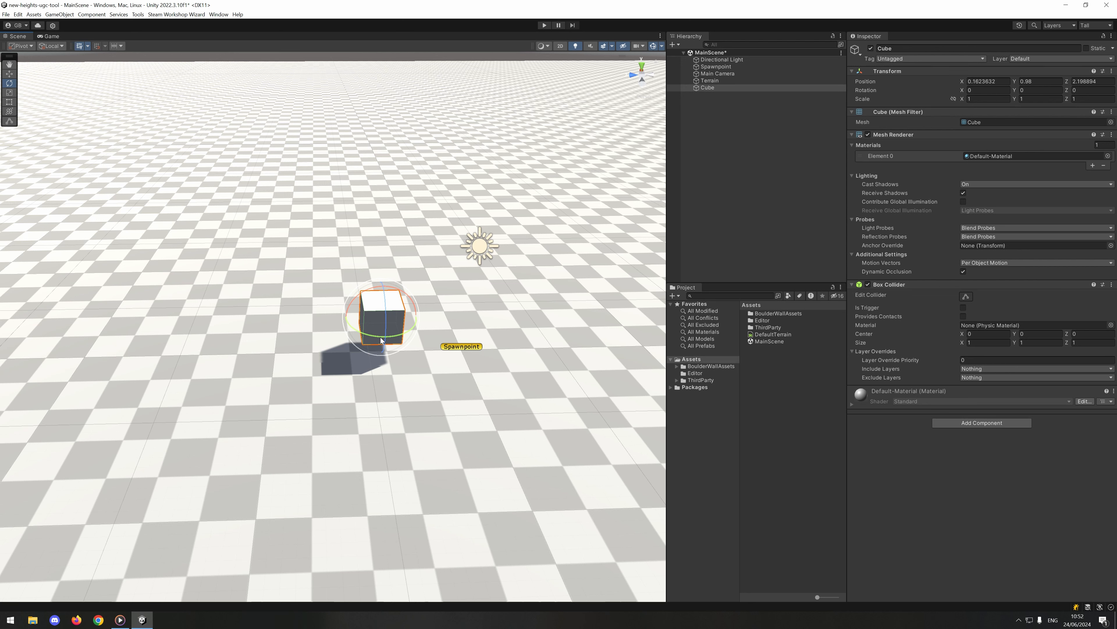
{"action": "left_click_drag", "start_coordinate": [381, 326], "coordinate": [374, 356]}
{"action": "left_click_drag", "start_coordinate": [342, 321], "coordinate": [366, 328]}
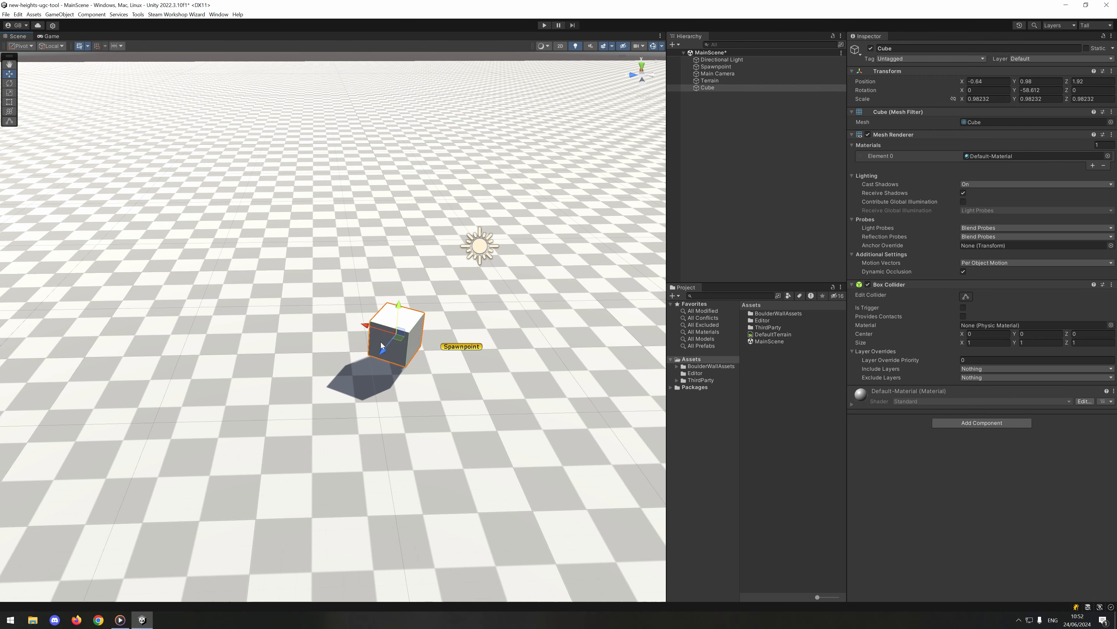
Tilt the cube freely with the Rotate tool to about X -30, Y 17, Z -40 degrees
{"action": "key", "text": "e"}
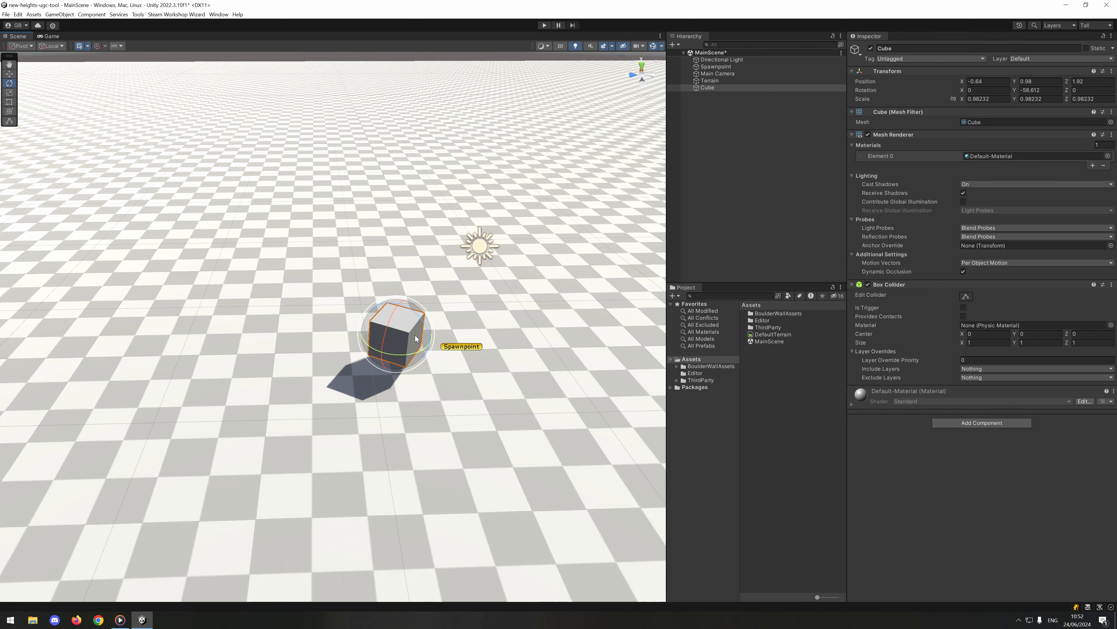
{"action": "key", "text": "f"}
{"action": "left_click_drag", "start_coordinate": [373, 343], "coordinate": [310, 335], "text": "alt"}
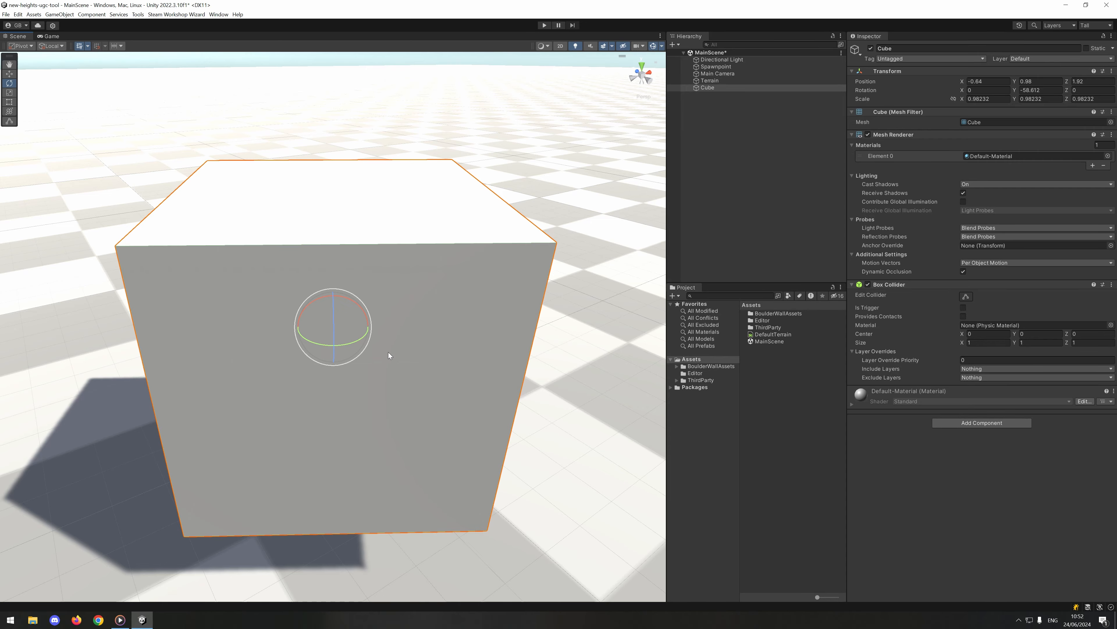
{"action": "left_click_drag", "start_coordinate": [387, 350], "coordinate": [349, 194], "text": "alt"}
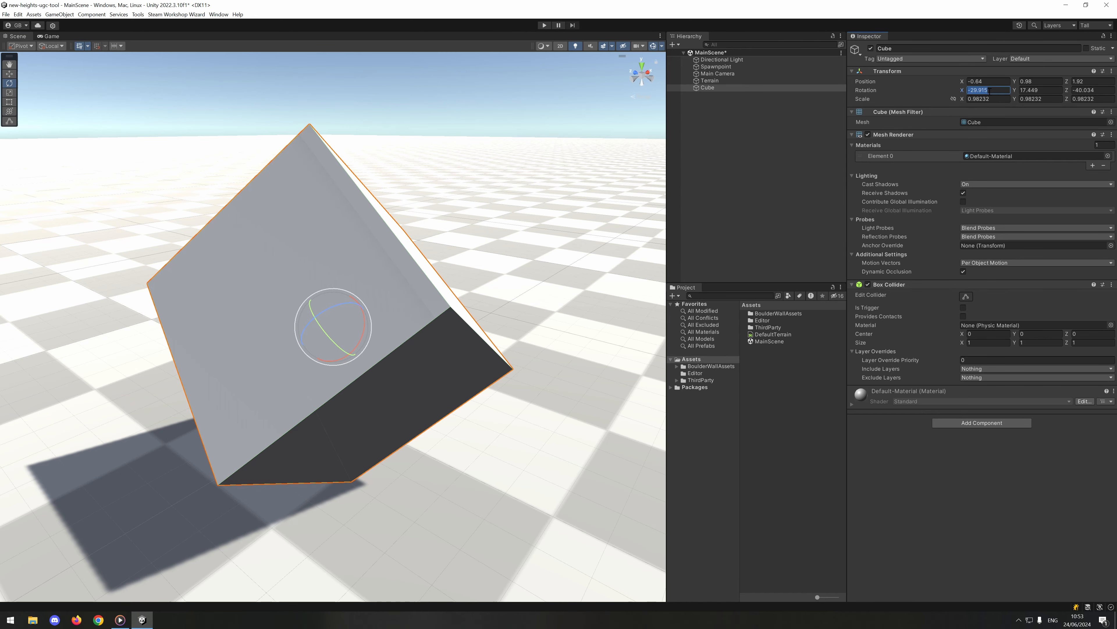
Reset the cube's rotation to 0 on the X, Y and Z axes
{"action": "type", "text": "0"}
{"action": "key", "text": "Tab"}
{"action": "type", "text": "0"}
{"action": "key", "text": "Tab"}
{"action": "type", "text": "0"}
{"action": "scroll", "coordinate": [246, 379], "scroll_direction": "down", "scroll_amount": 8}
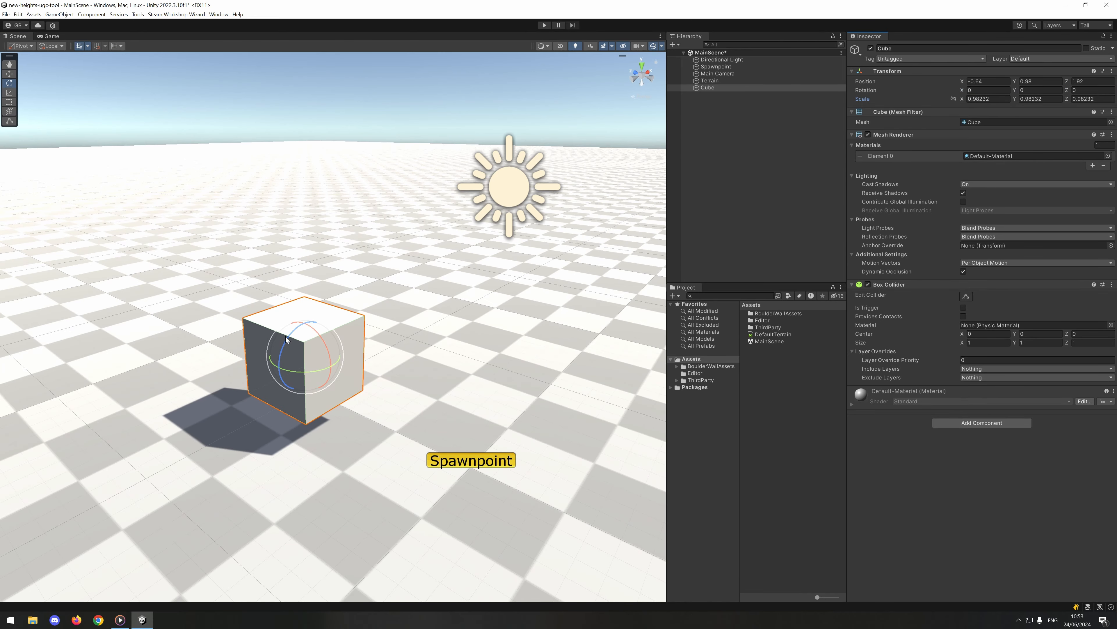
Scale the cube up uniformly to about 2.55
{"action": "key", "text": "w"}
{"action": "left_click_drag", "start_coordinate": [285, 336], "coordinate": [314, 374], "text": "alt"}
{"action": "scroll", "coordinate": [315, 373], "scroll_direction": "down", "scroll_amount": 5}
{"action": "middle_click_drag", "start_coordinate": [314, 373], "coordinate": [315, 370]}
{"action": "left_click_drag", "start_coordinate": [315, 370], "coordinate": [393, 302], "text": "alt"}
{"action": "key", "text": "r"}
{"action": "key", "text": "w"}
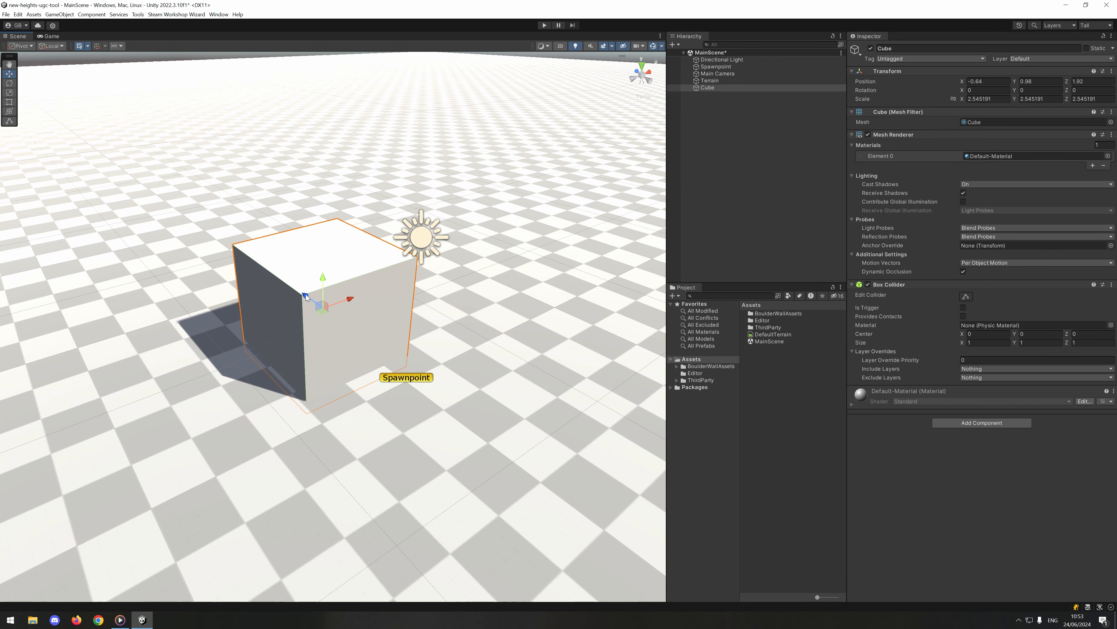
Move the cube behind the Spawnpoint to about X 0, Y 1.58, Z 4.51 and enlarge it uniformly to about 3.45
{"action": "left_click_drag", "start_coordinate": [306, 294], "coordinate": [282, 372]}
{"action": "left_click", "coordinate": [404, 377]}
{"action": "left_click", "coordinate": [319, 296]}
{"action": "left_click_drag", "start_coordinate": [307, 247], "coordinate": [300, 188]}
{"action": "key", "text": "r"}
{"action": "key", "text": "w"}
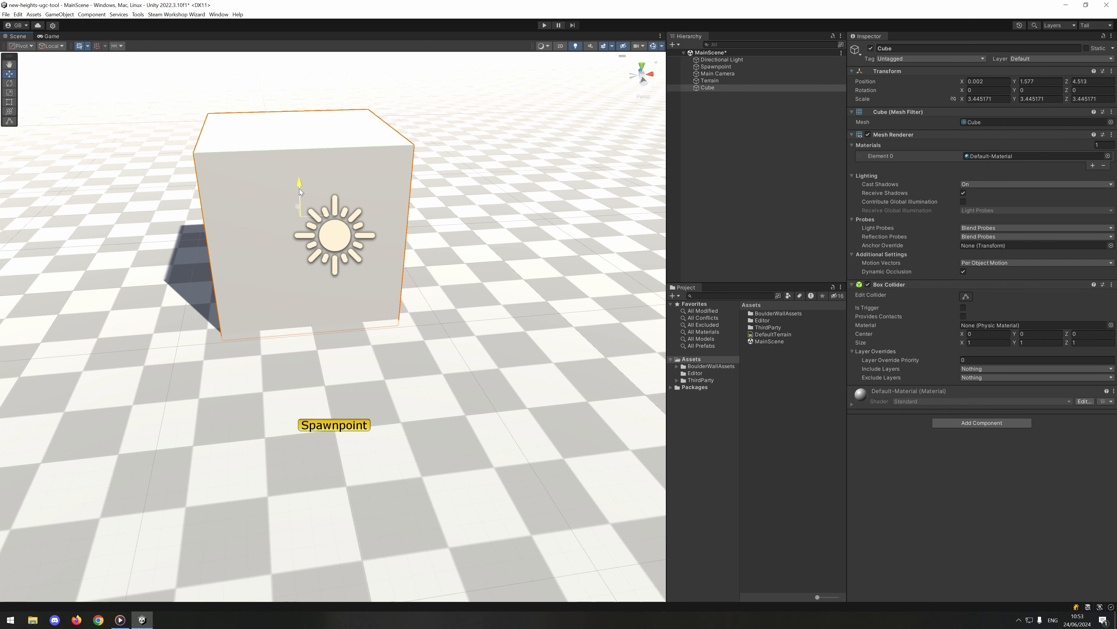
Look through the Holds subfolders of BoulderWallAssets and open its Prefabs folder
{"action": "left_click_drag", "start_coordinate": [308, 375], "coordinate": [383, 332], "text": "alt"}
{"action": "middle_click_drag", "start_coordinate": [383, 332], "coordinate": [413, 329]}
{"action": "double_click", "coordinate": [709, 366]}
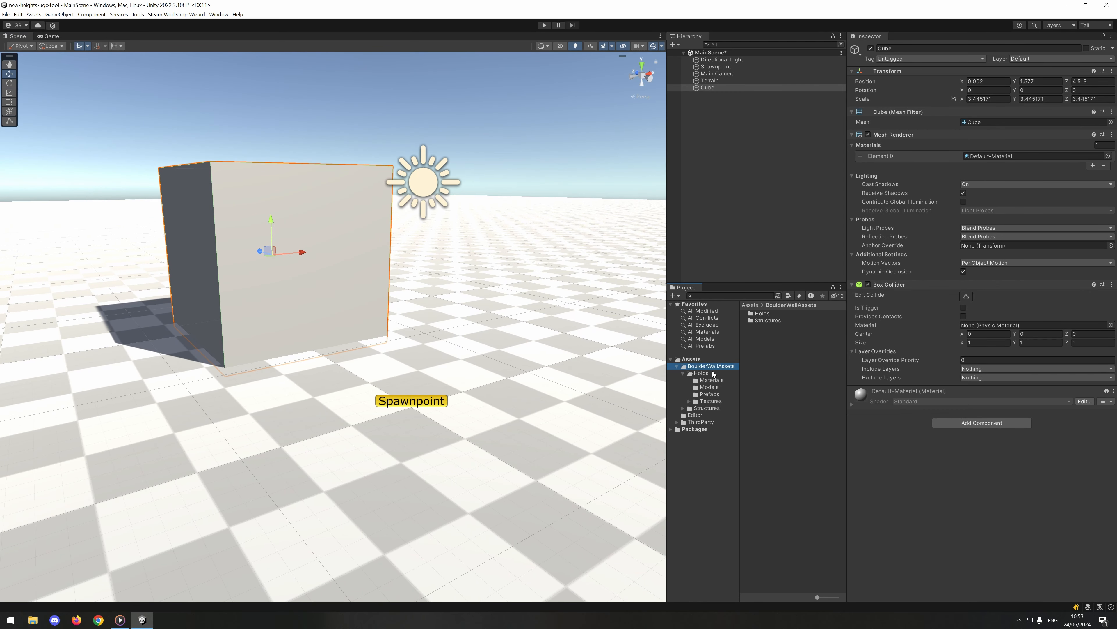
{"action": "left_click", "coordinate": [714, 374]}
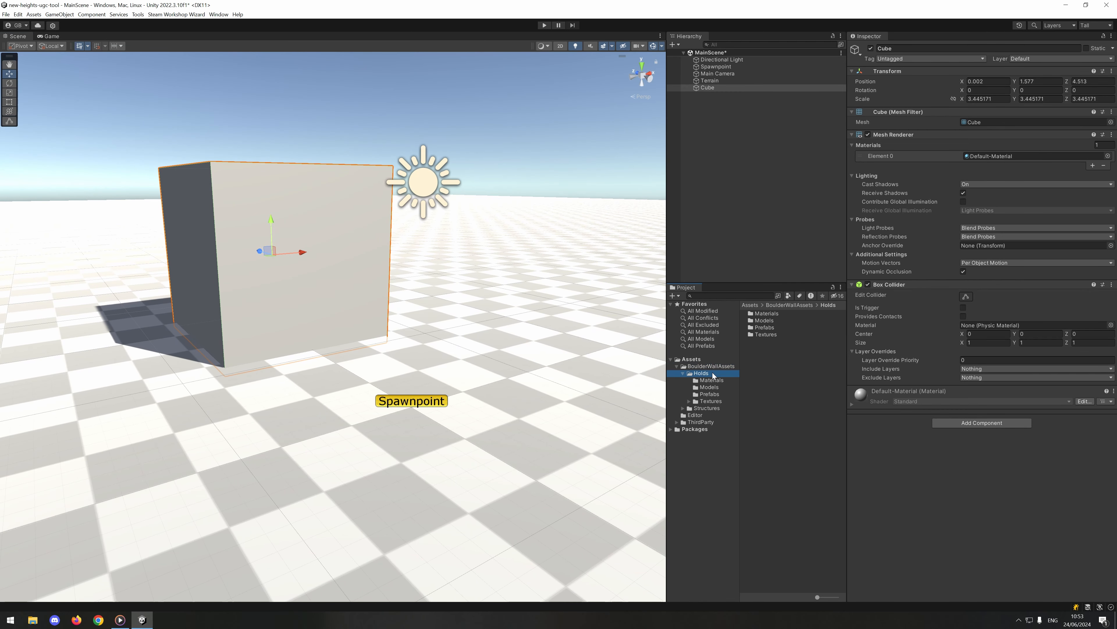
{"action": "left_click", "coordinate": [722, 401]}
{"action": "left_click", "coordinate": [722, 387]}
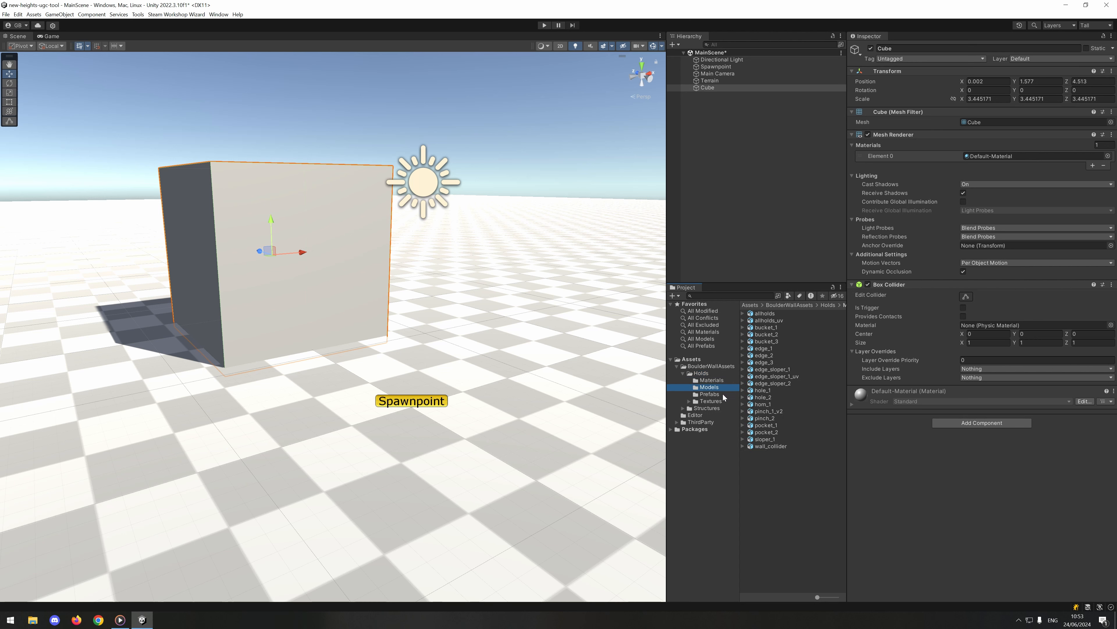
{"action": "left_click", "coordinate": [723, 395]}
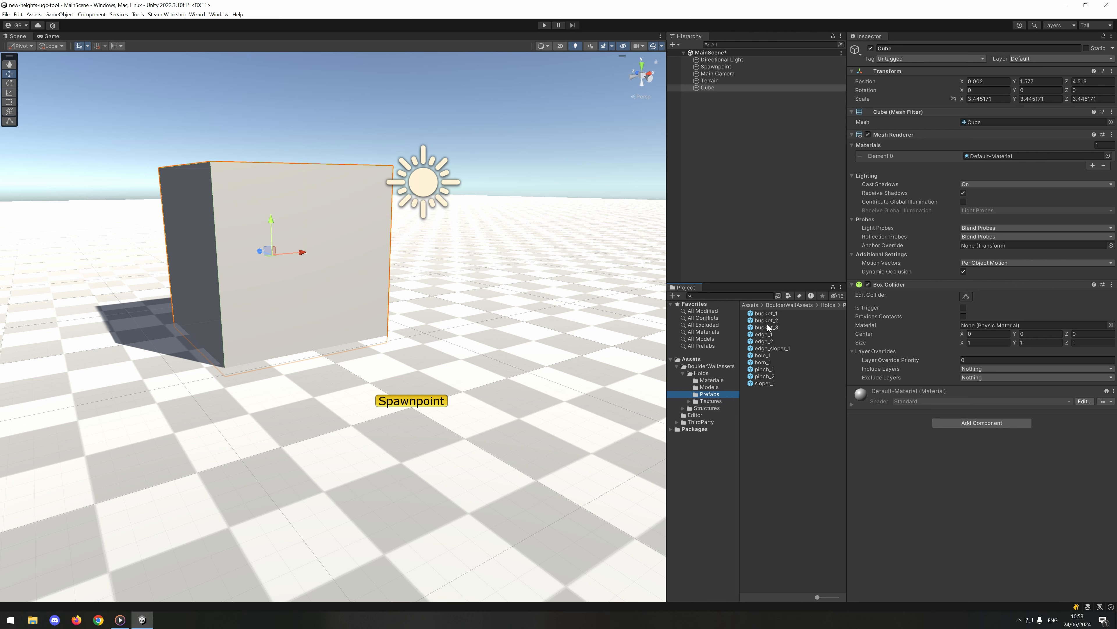
Place the bucket_1 hold prefab on the cube's wall face near the Spawnpoint and frame it in the scene
{"action": "left_click_drag", "start_coordinate": [770, 313], "coordinate": [164, 371]}
{"action": "key", "text": "f"}
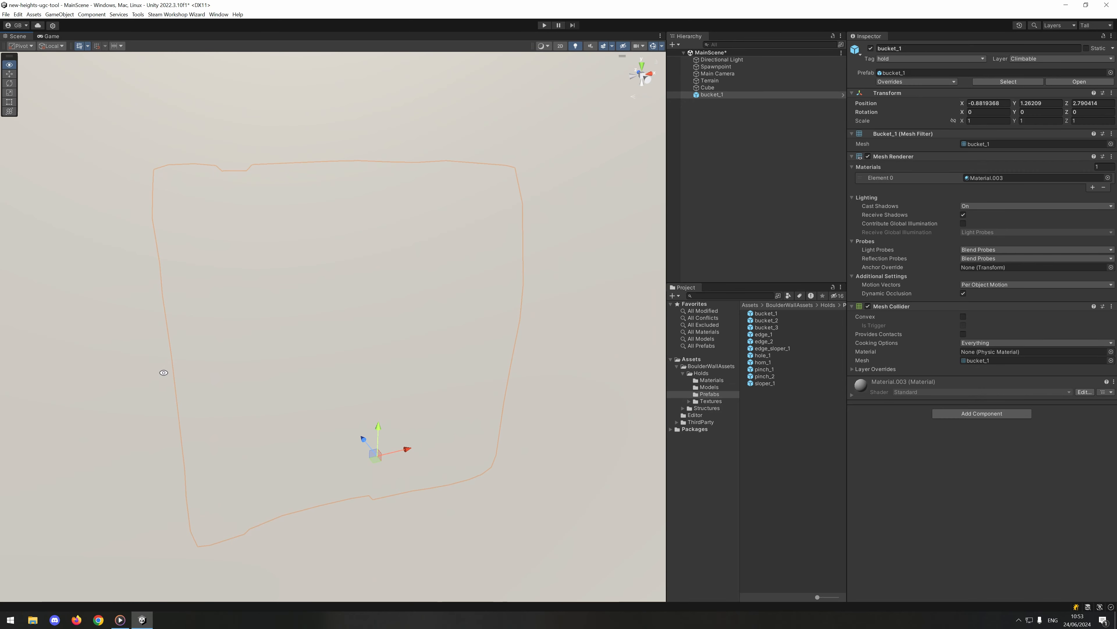
{"action": "scroll", "coordinate": [210, 408], "scroll_direction": "down", "scroll_amount": 5}
{"action": "scroll", "coordinate": [260, 413], "scroll_direction": "down", "scroll_amount": 5}
{"action": "left_click_drag", "start_coordinate": [260, 430], "coordinate": [337, 336], "text": "alt"}
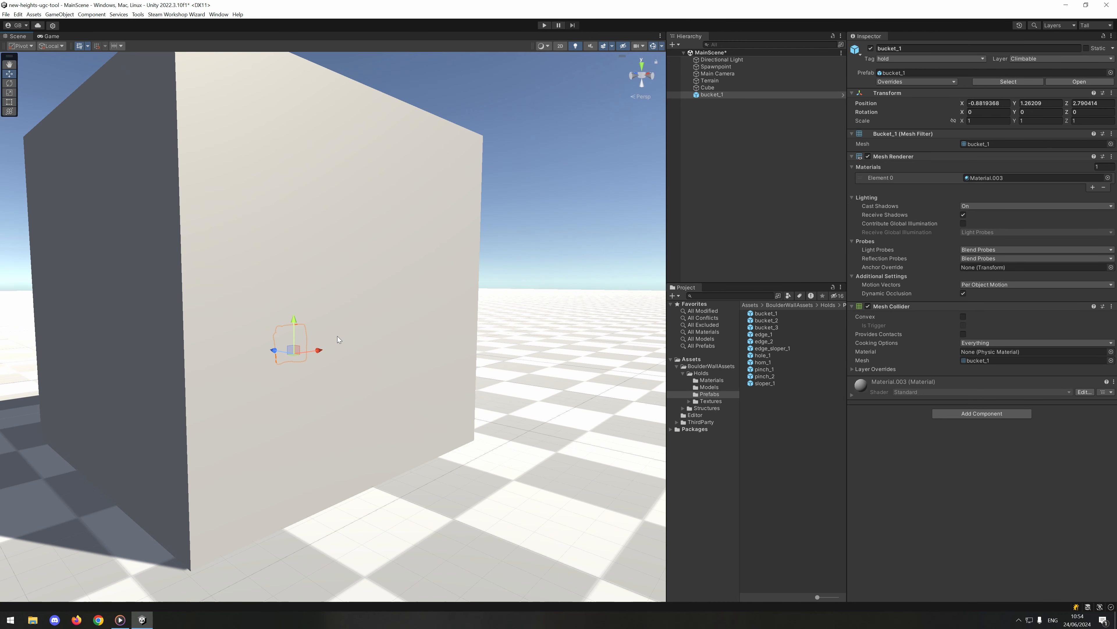
Set the bucket_1 hold's Y rotation to 180 and position it against the wall face at Z 2.83
{"action": "left_click", "coordinate": [715, 97]}
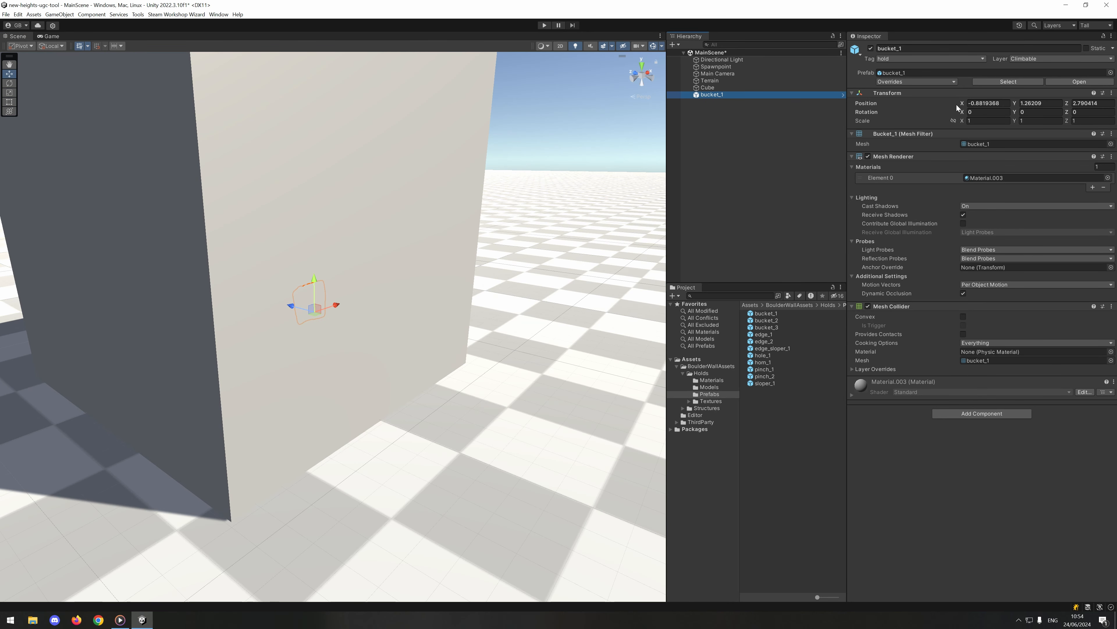
{"action": "left_click", "coordinate": [1038, 112]}
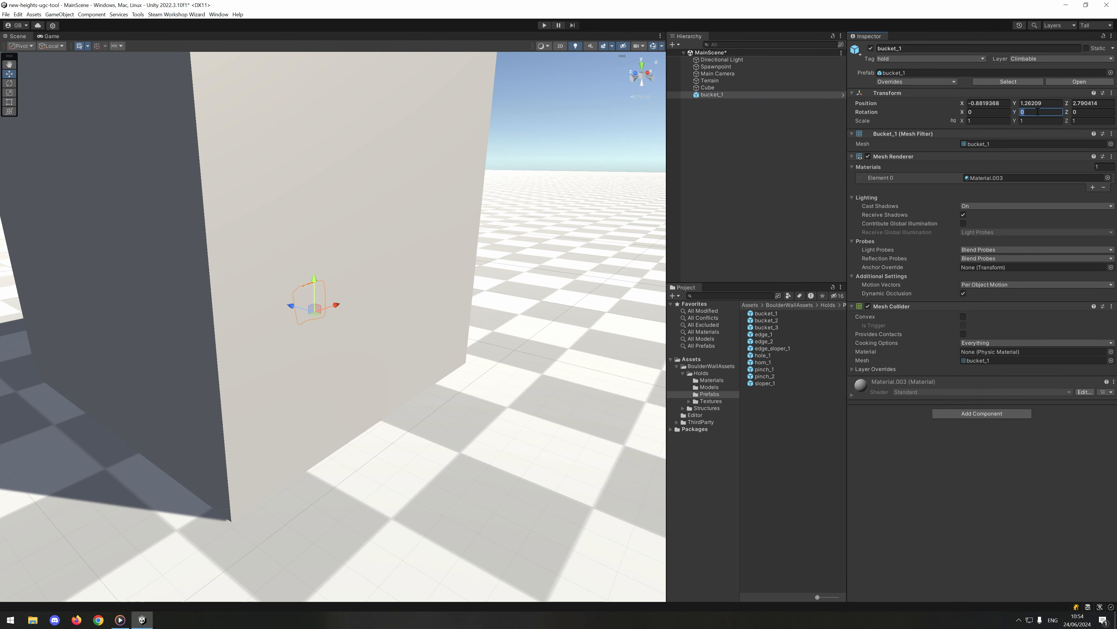
{"action": "type", "text": "180"}
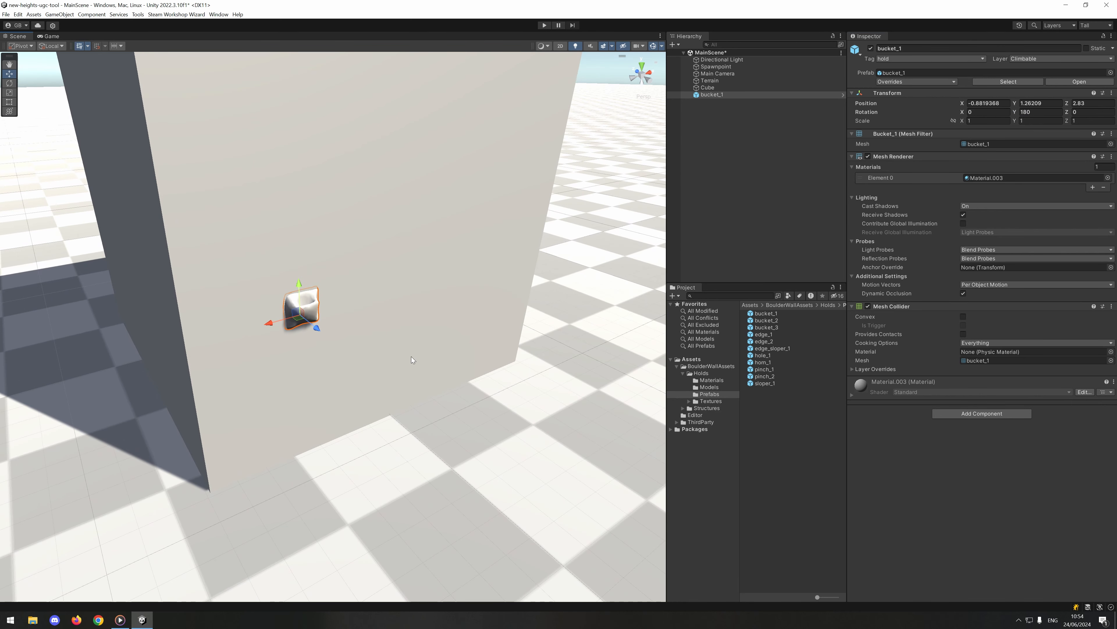
{"action": "middle_click_drag", "start_coordinate": [425, 358], "coordinate": [435, 360]}
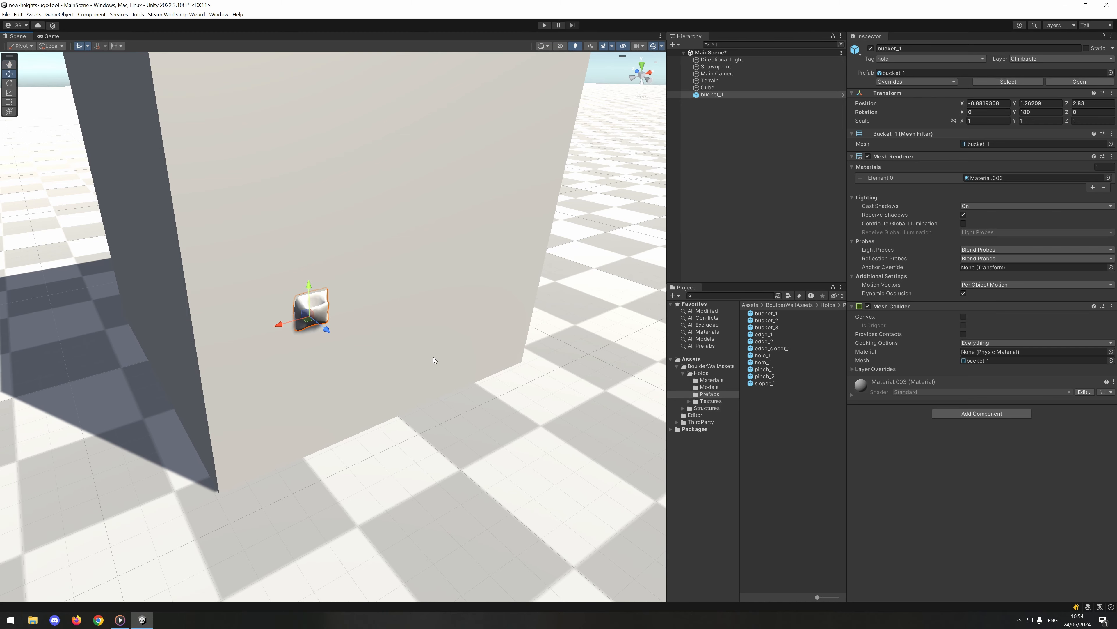
{"action": "left_click_drag", "start_coordinate": [283, 336], "coordinate": [285, 309], "text": "alt"}
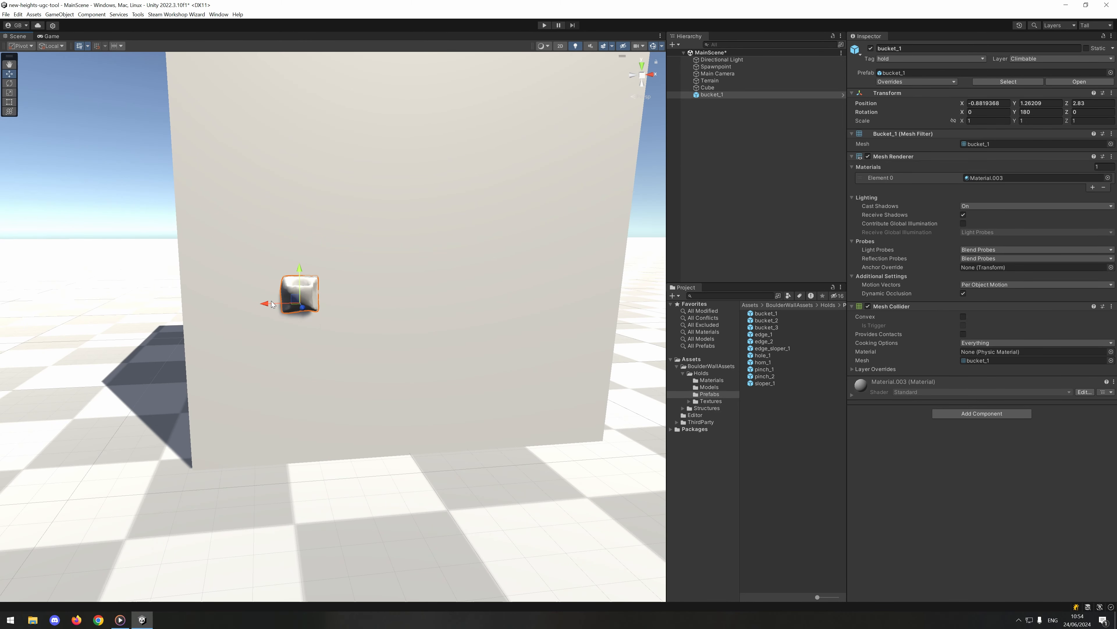